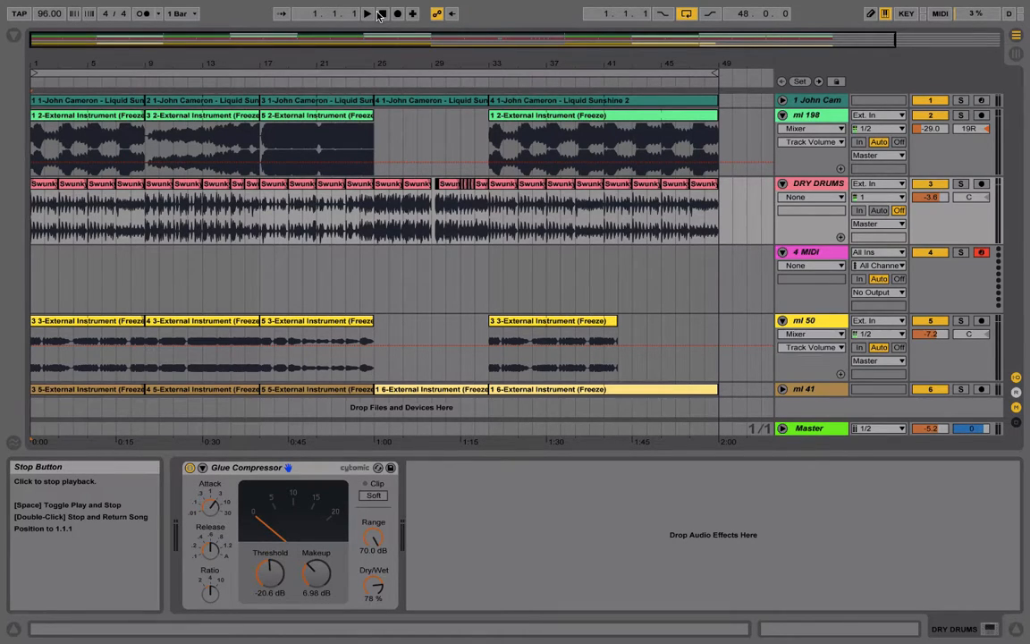
Find the Audio Effect Rack among the audio effects and add an empty one to the DRY DRUMS track after the Glue Compressor
click(14, 37)
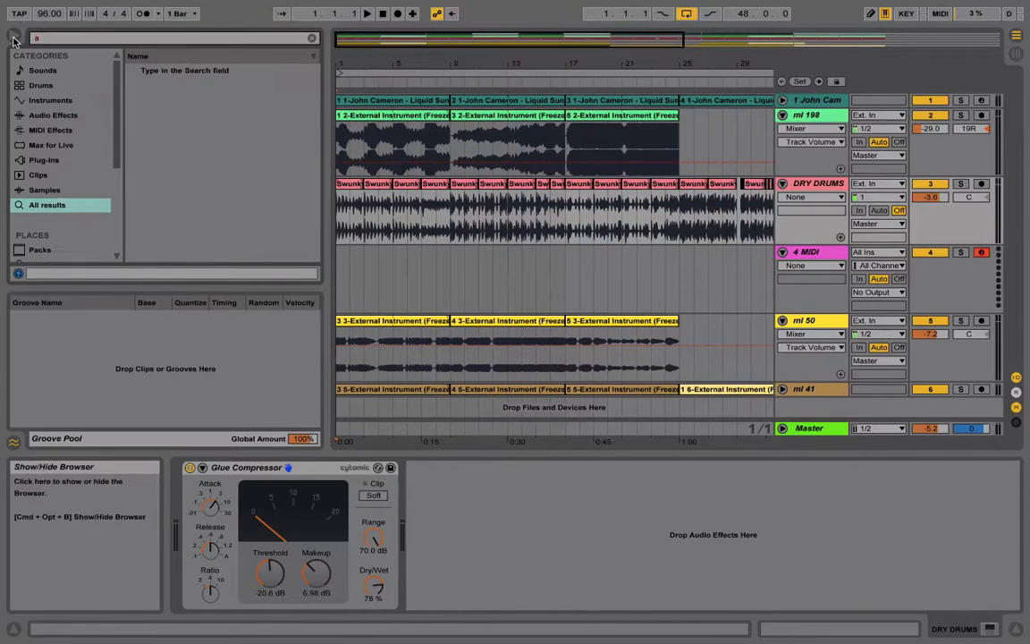
text(audio)
click(55, 114)
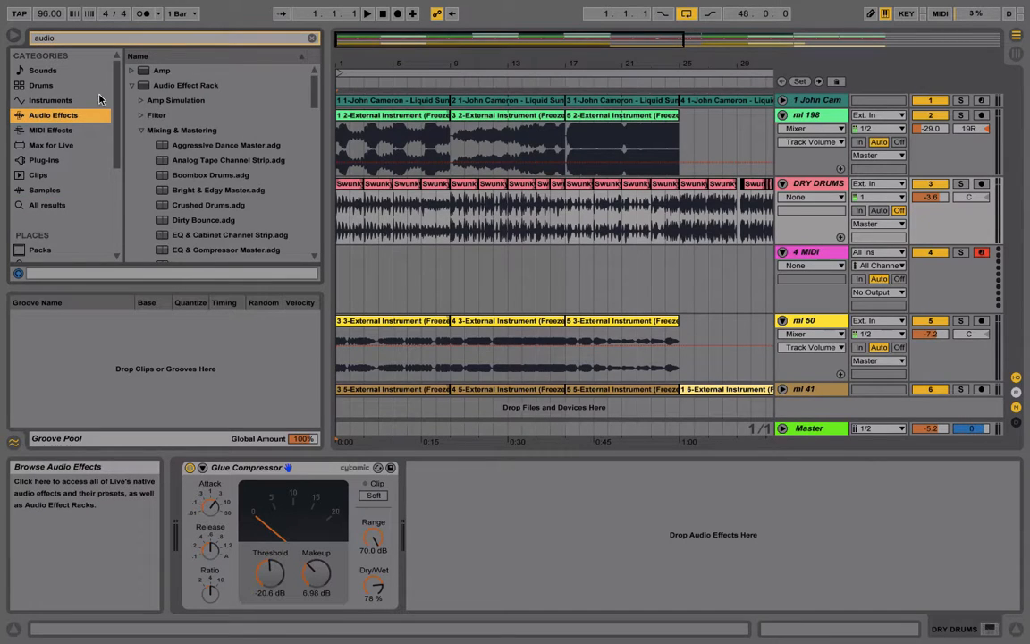
click(173, 88)
drag(174, 96, 815, 185)
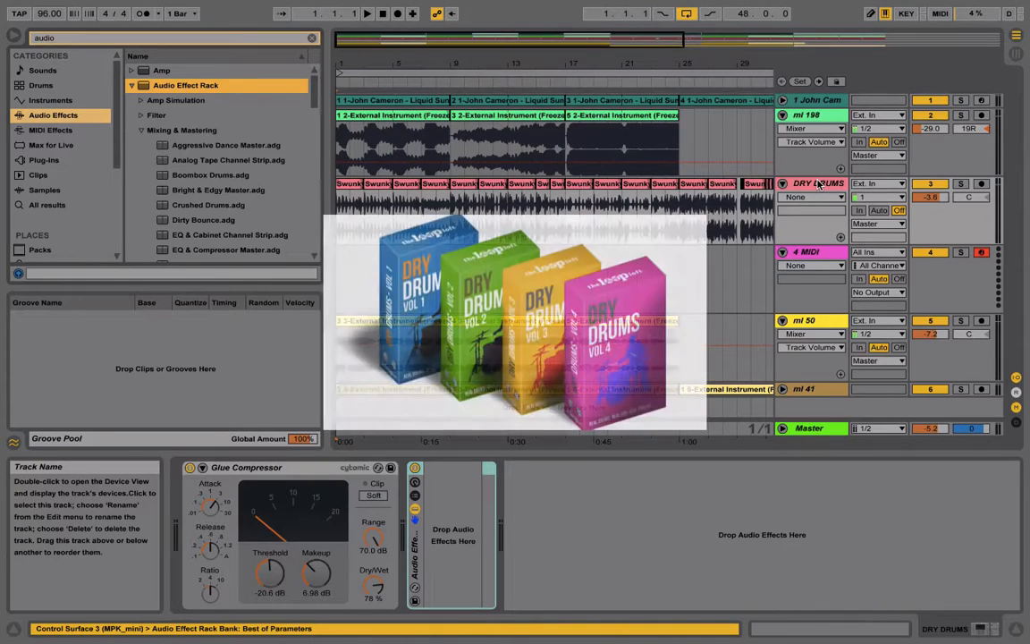
click(13, 35)
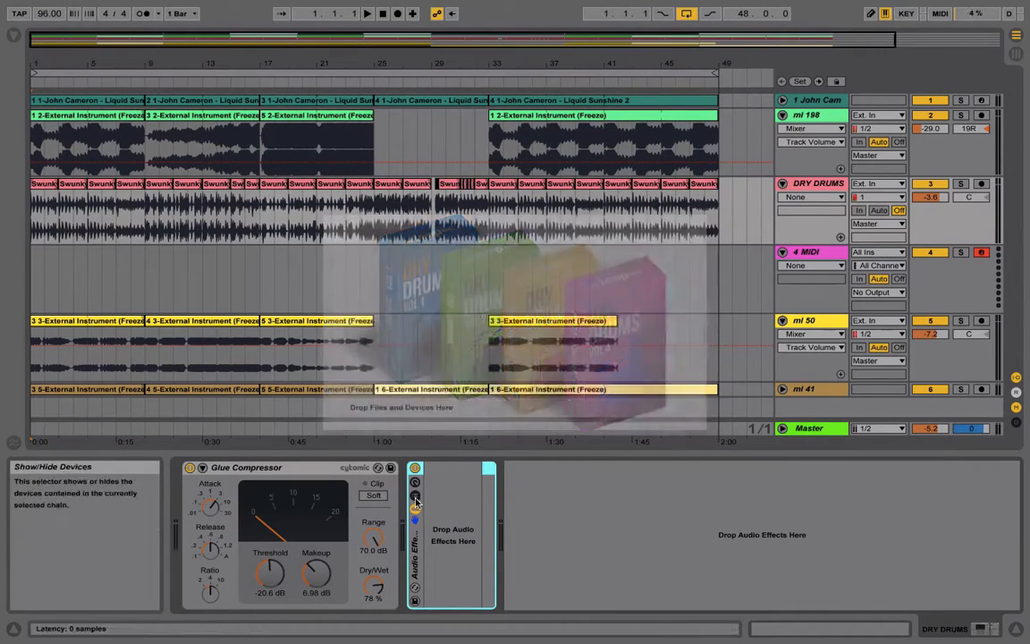
Show the Audio Effect Rack's chain list, create a chain and duplicate it twice to make three parallel chains
click(415, 495)
right_click(496, 525)
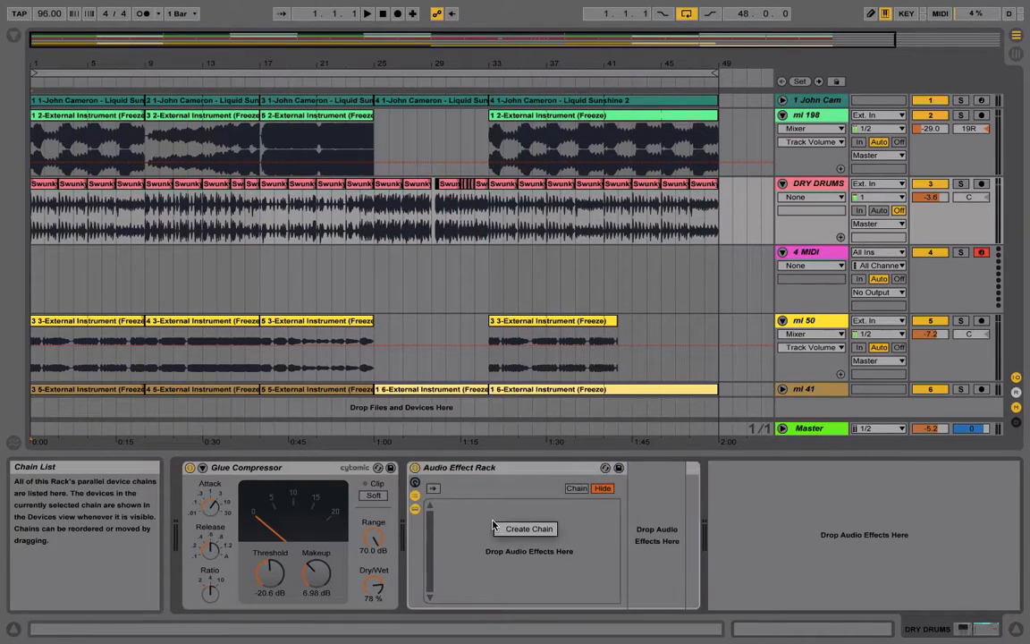
click(526, 529)
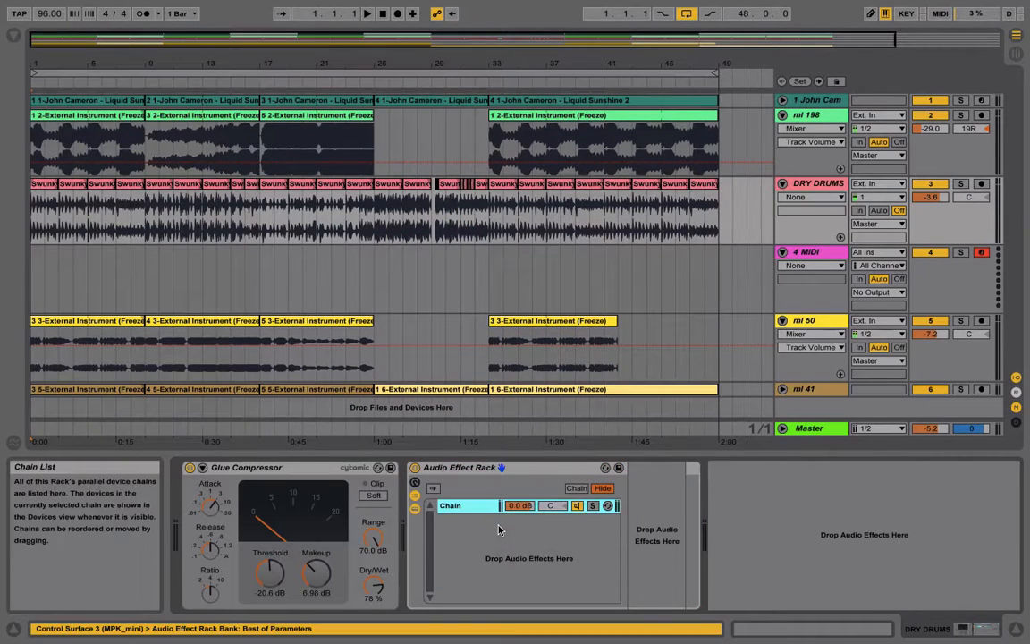
key(super+d)
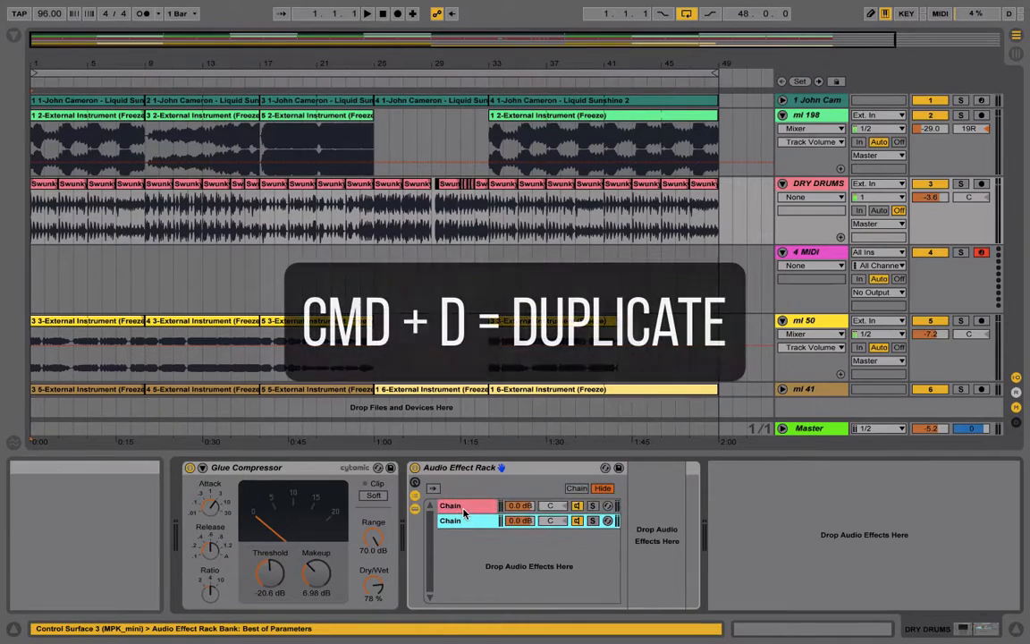
key(super+d)
Rename the first chain in the Audio Effect Rack as Highs
click(456, 508)
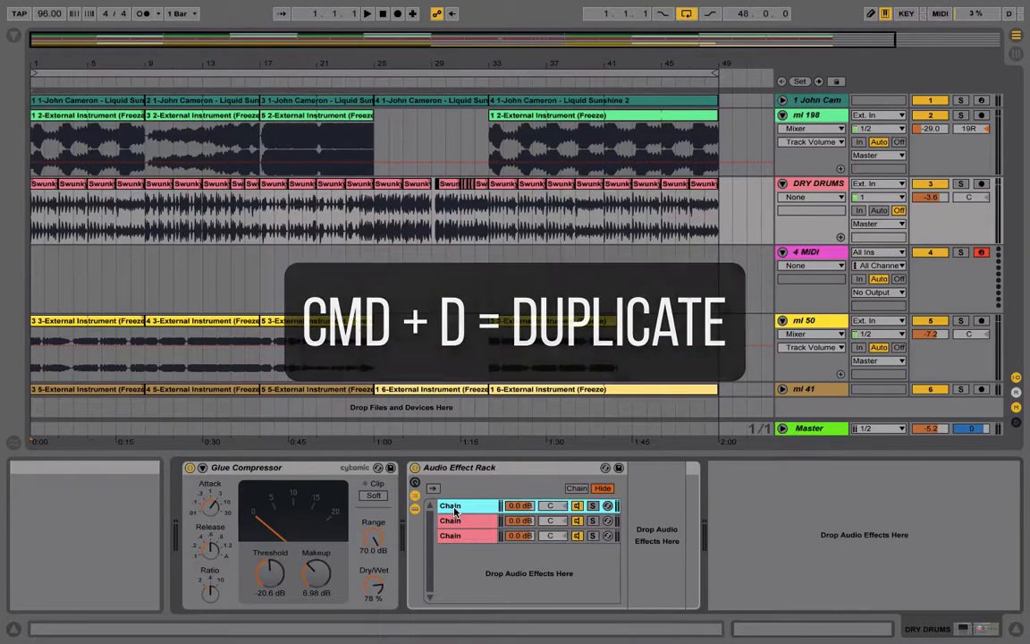
key(super+r)
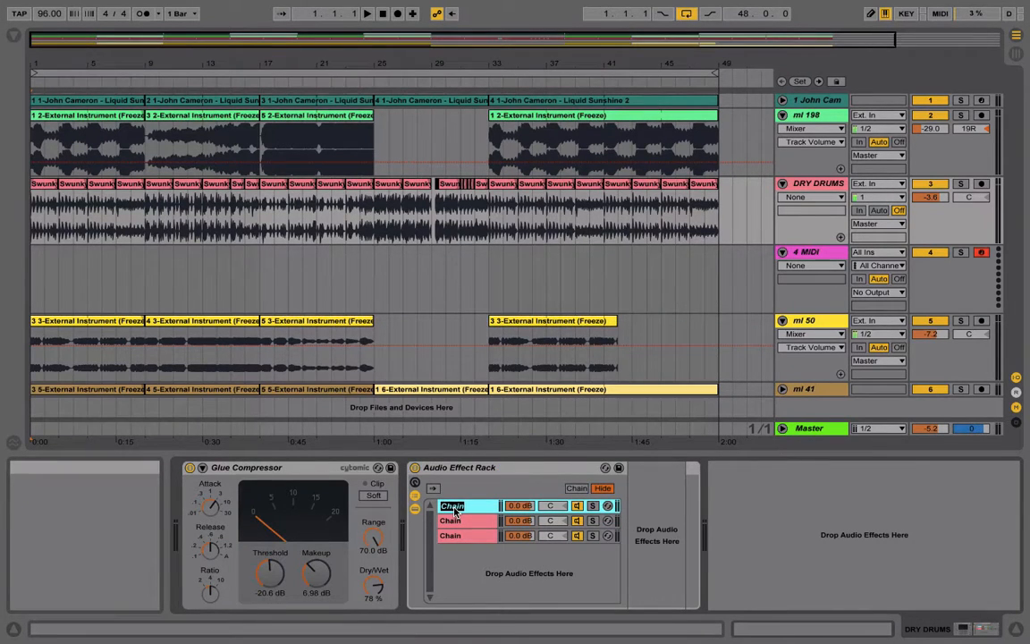
text(Hig)
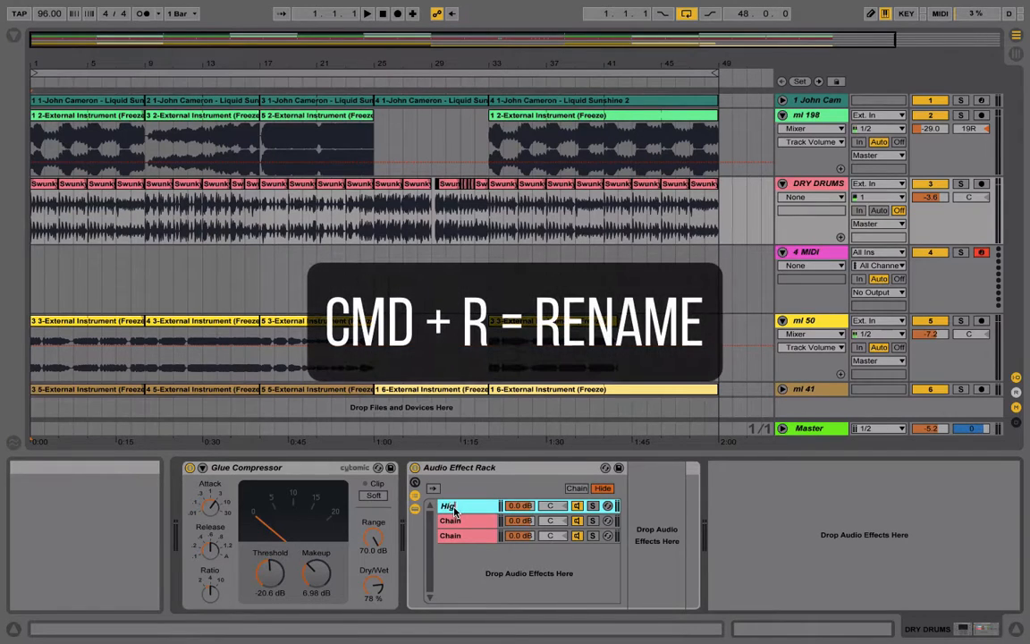
text(hs)
key(Return)
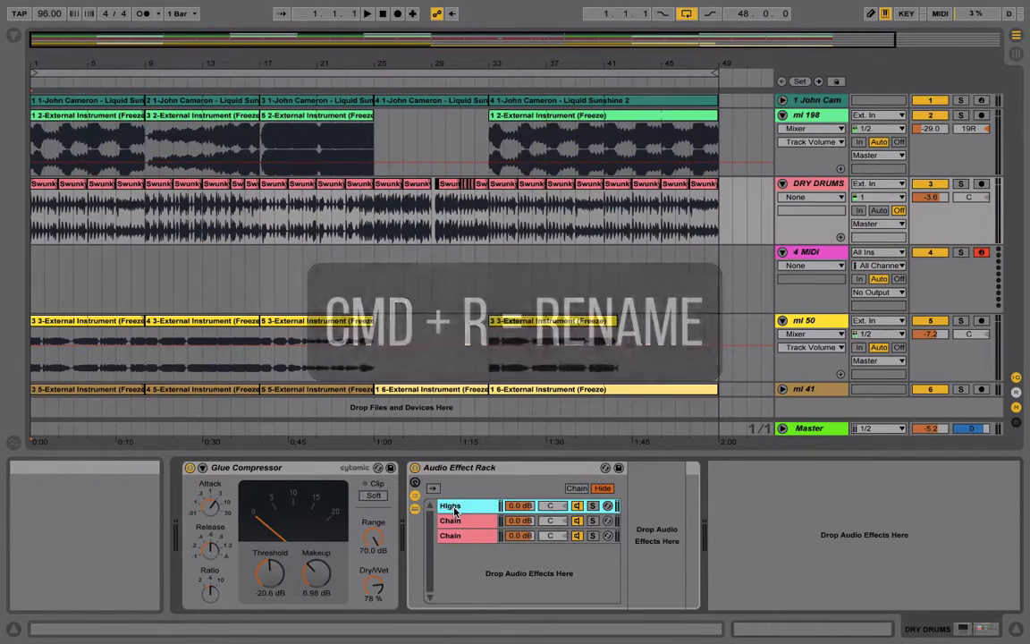
Rename the second chain in the rack as mids and the third chain as lows
click(457, 523)
key(super+r)
text(m)
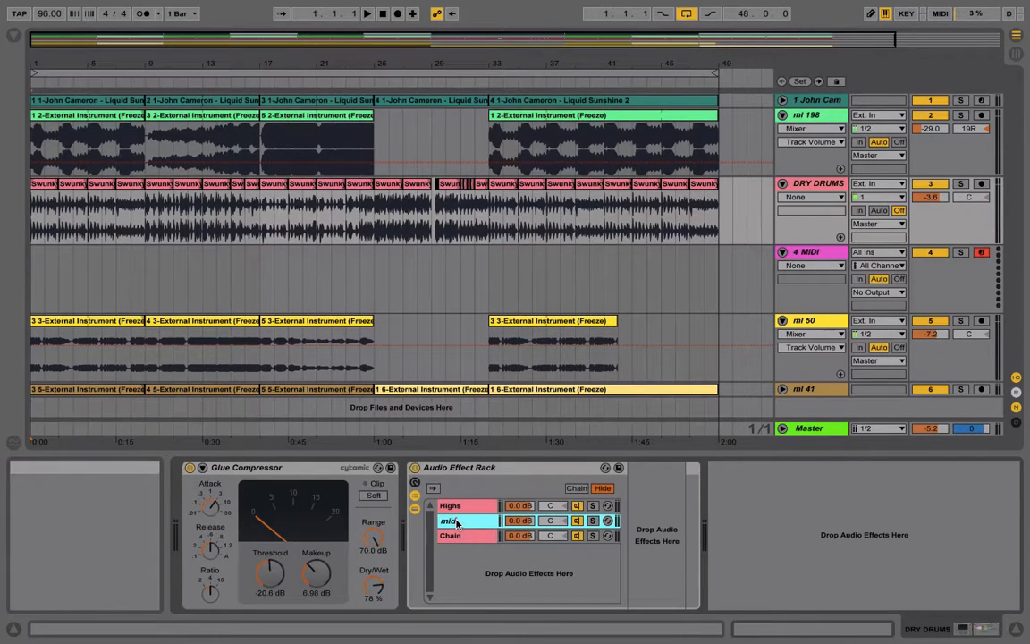
text(ids)
key(Return)
click(451, 538)
key(super+r)
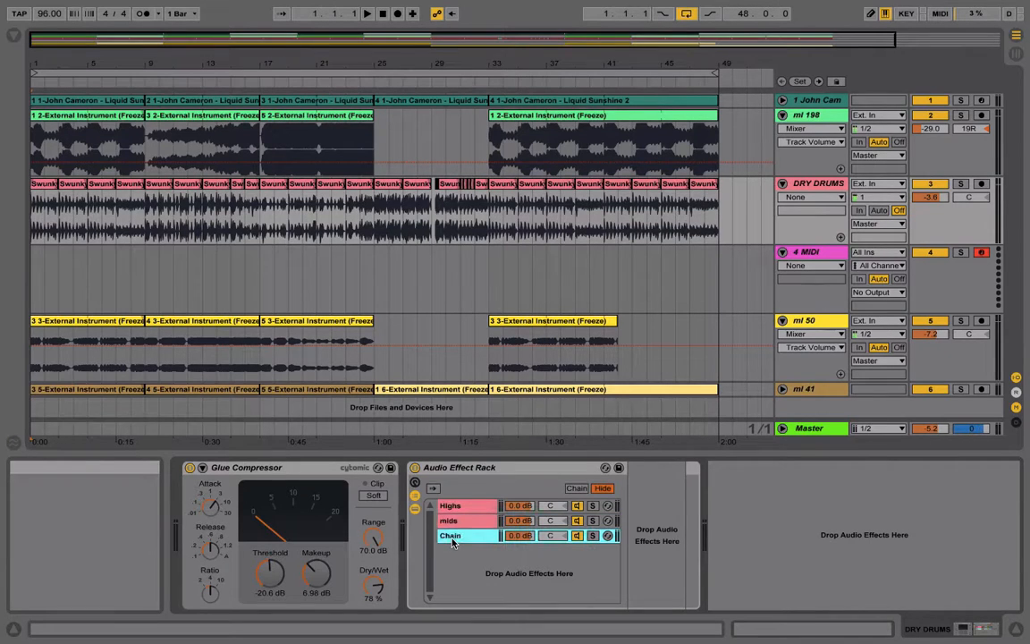
text(lows)
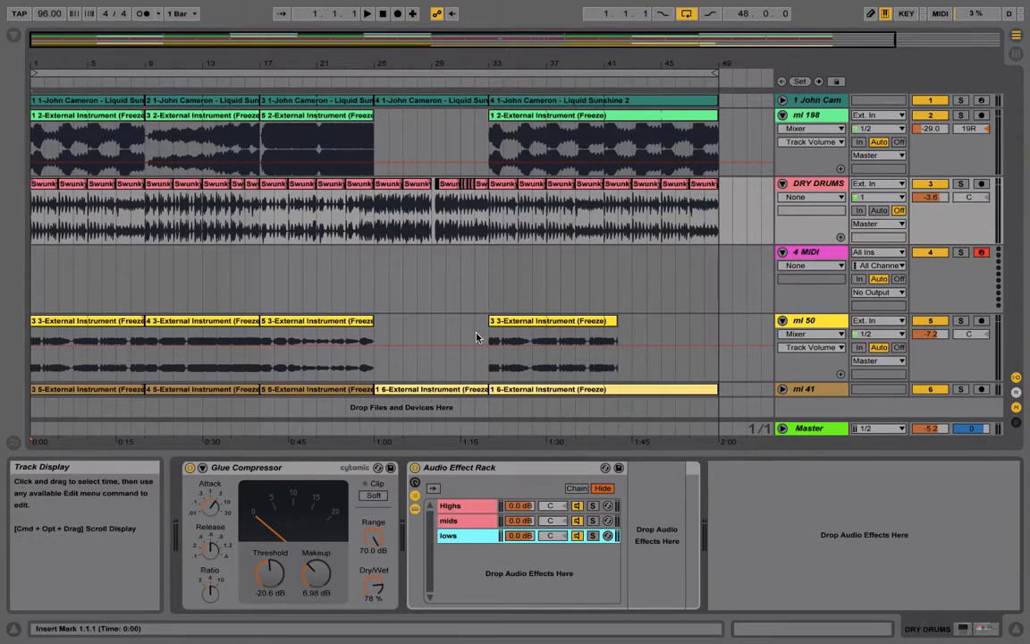
Search the browser for eq and place an EQ Three on each of the Highs, mids and lows chains
click(12, 38)
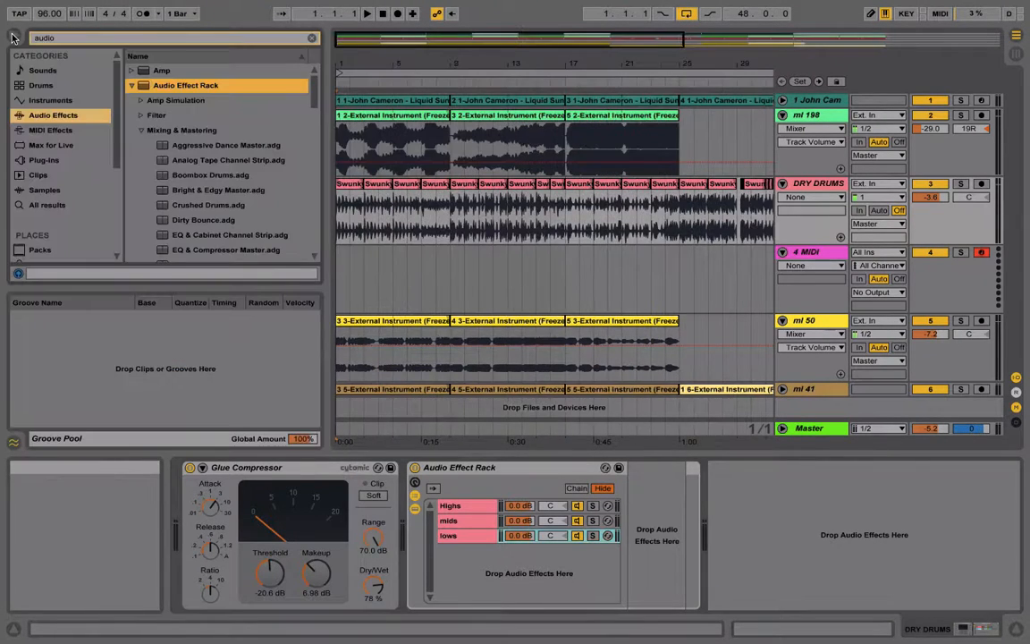
key(super+f)
text(eq)
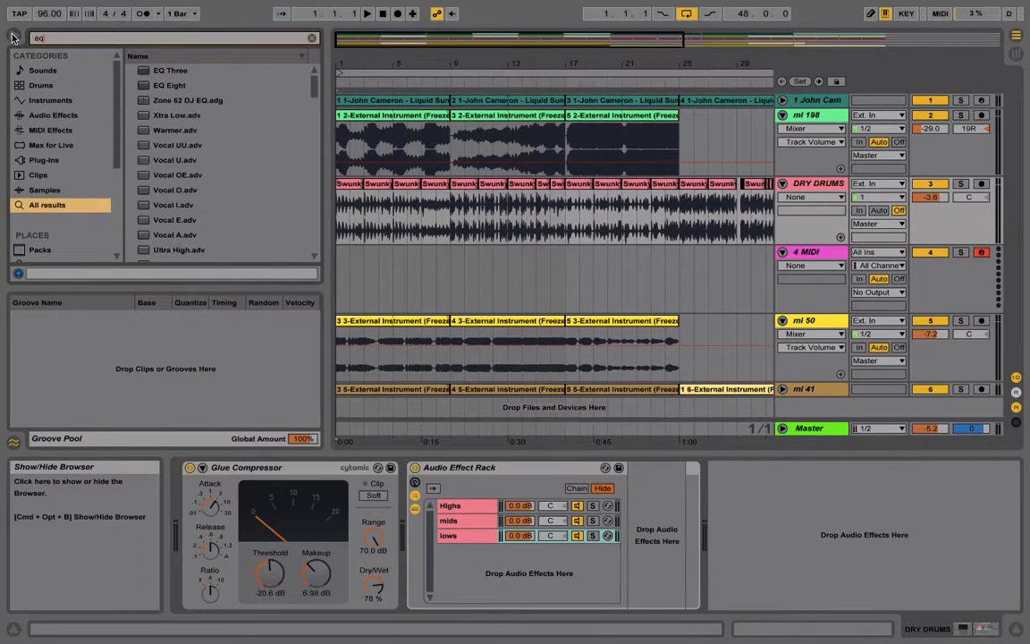
click(173, 70)
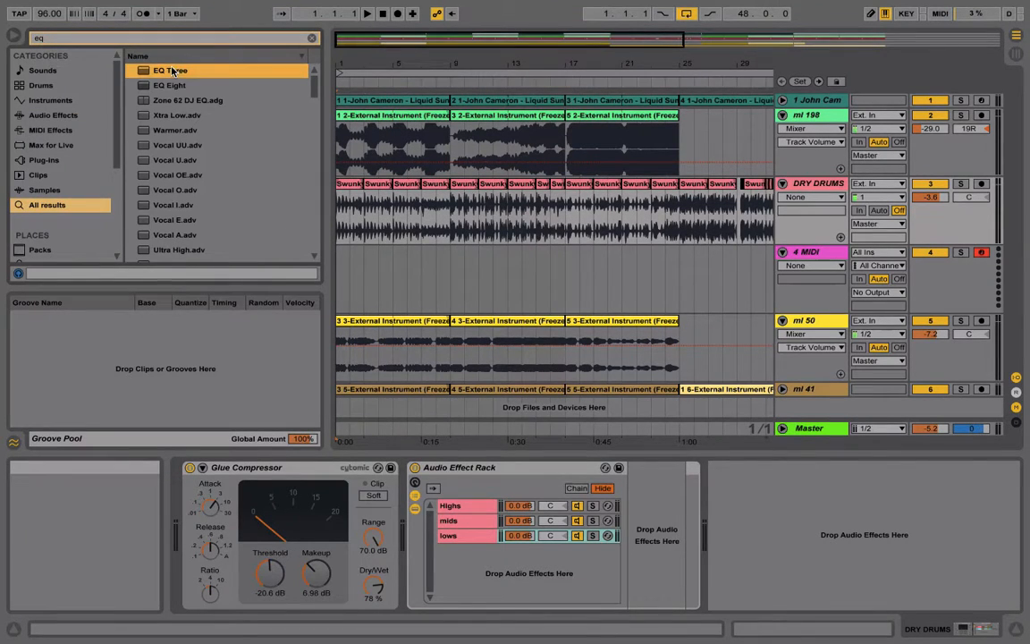
click(463, 535)
drag(161, 68, 466, 521)
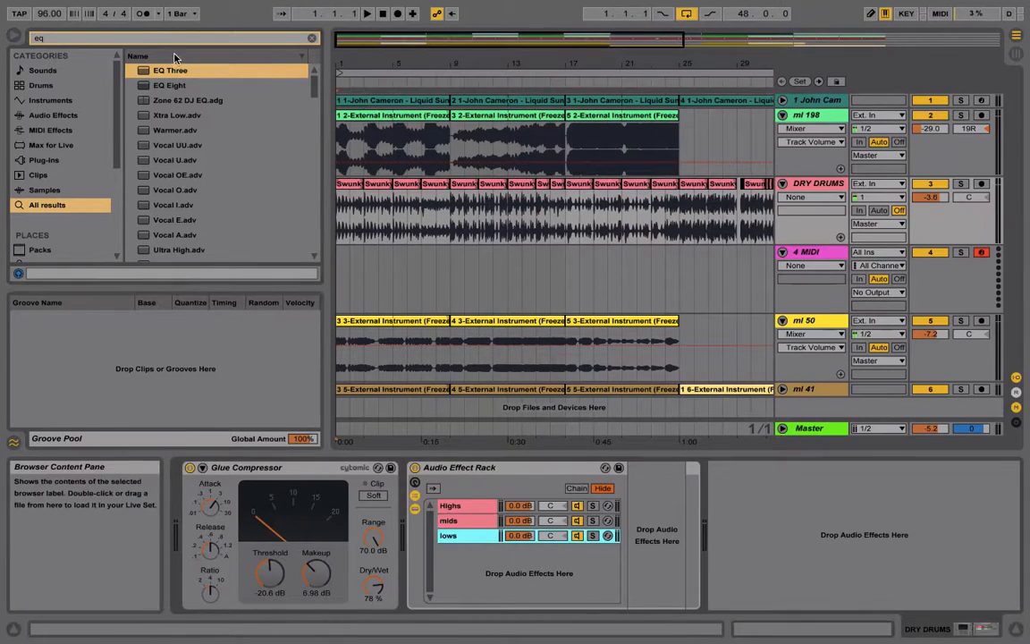
drag(164, 71, 475, 534)
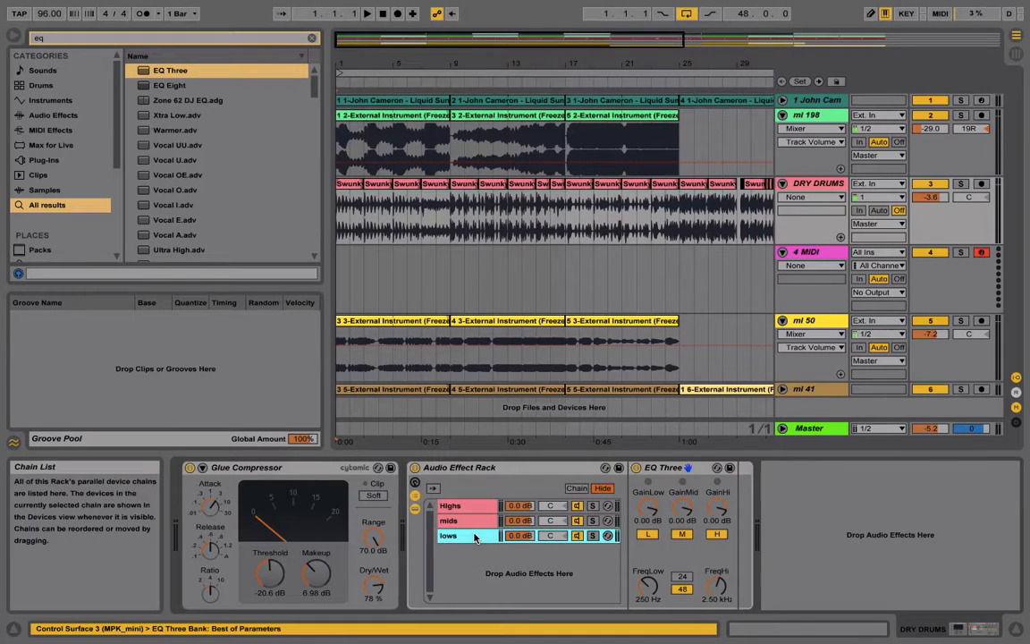
click(12, 36)
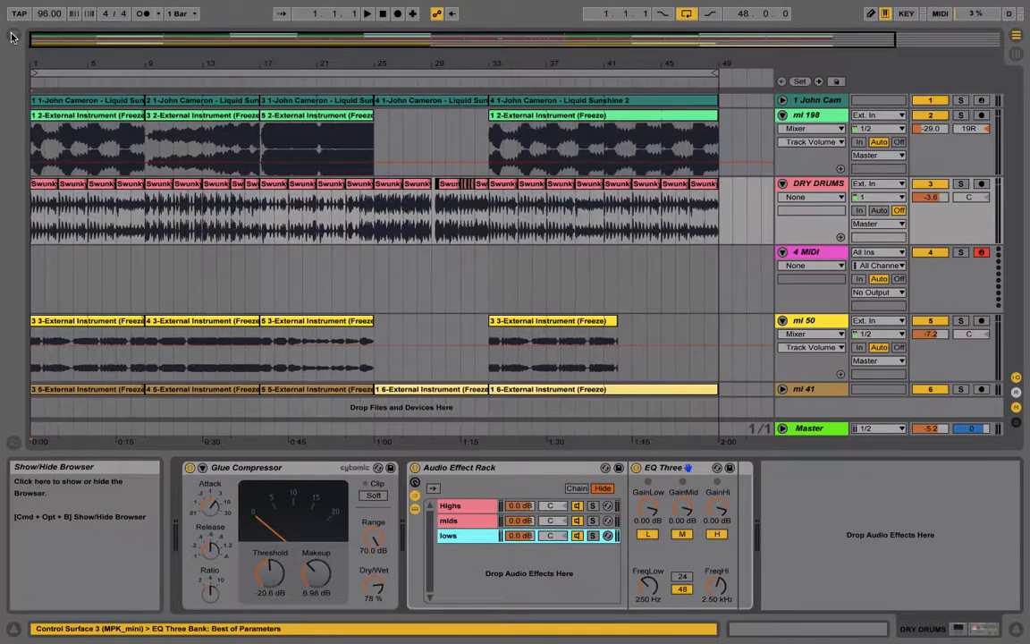
Switch off the low and mid bands in the Highs chain's EQ Three, and the low and high bands in the mids chain's
click(470, 507)
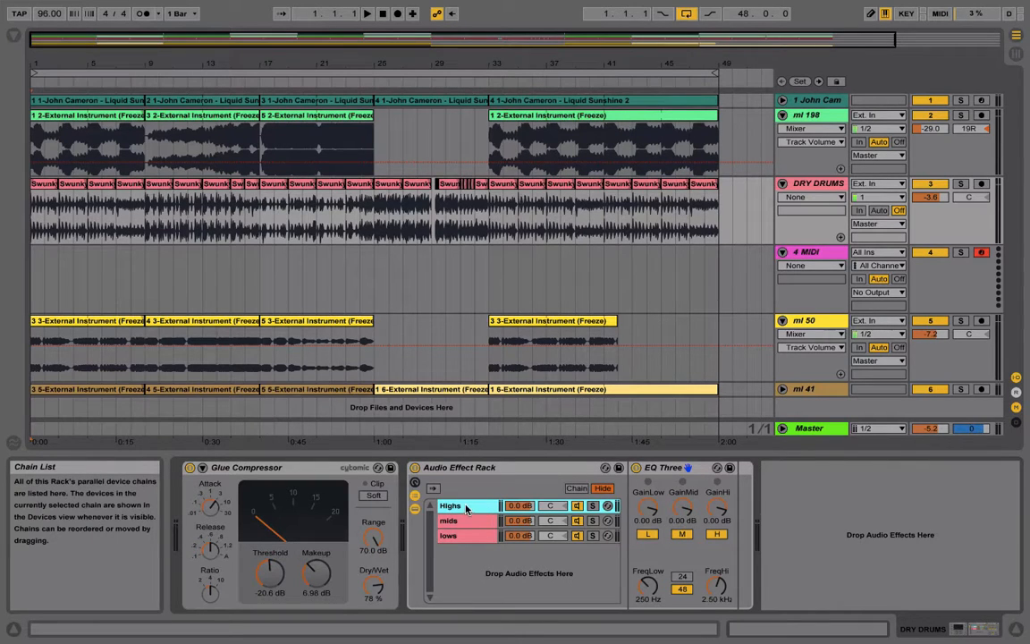
click(647, 534)
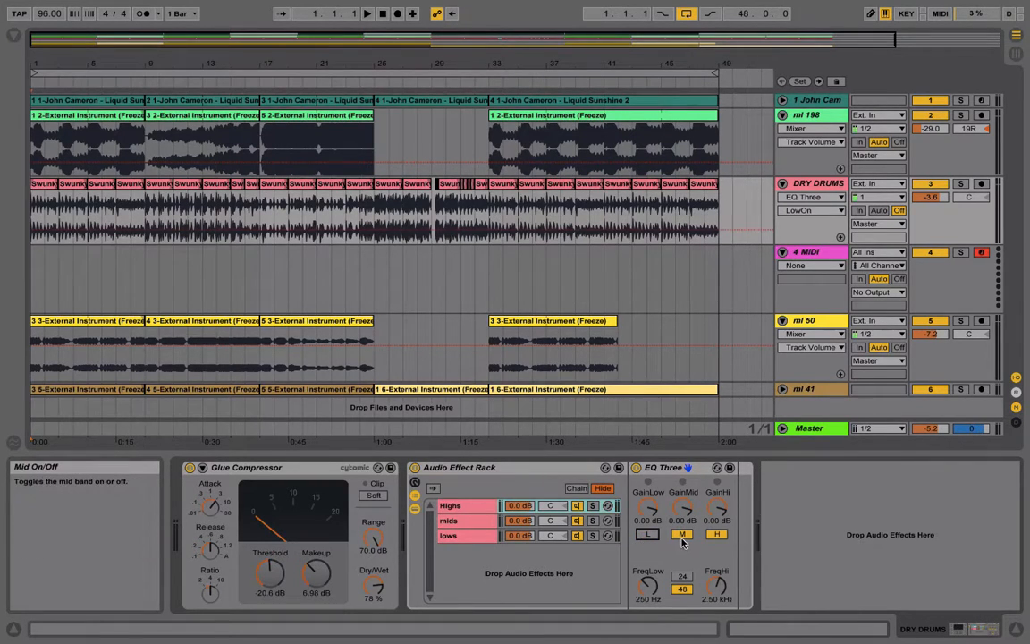
click(681, 534)
click(503, 526)
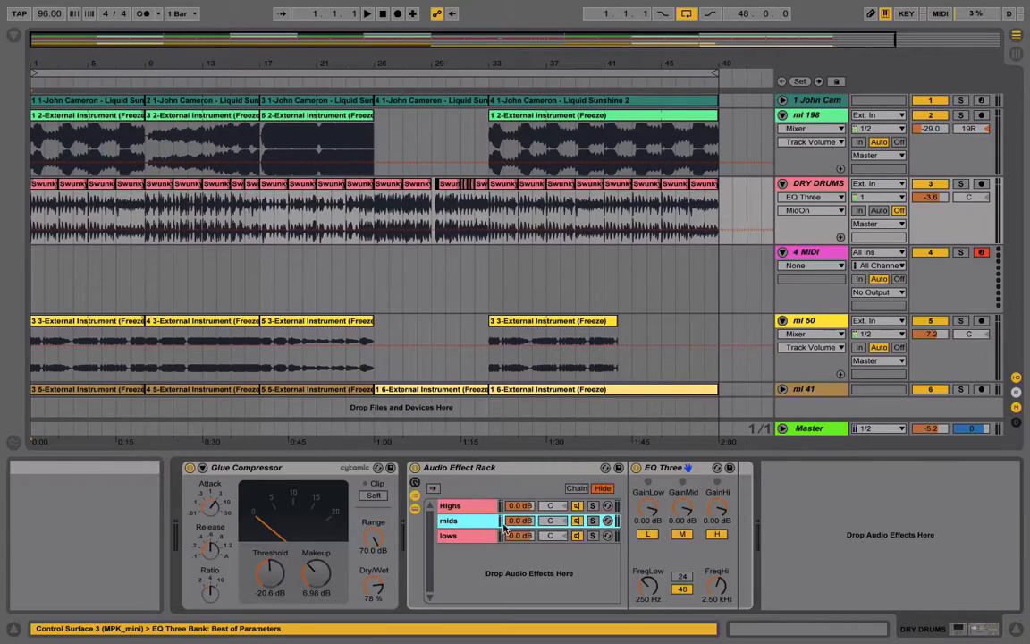
click(648, 534)
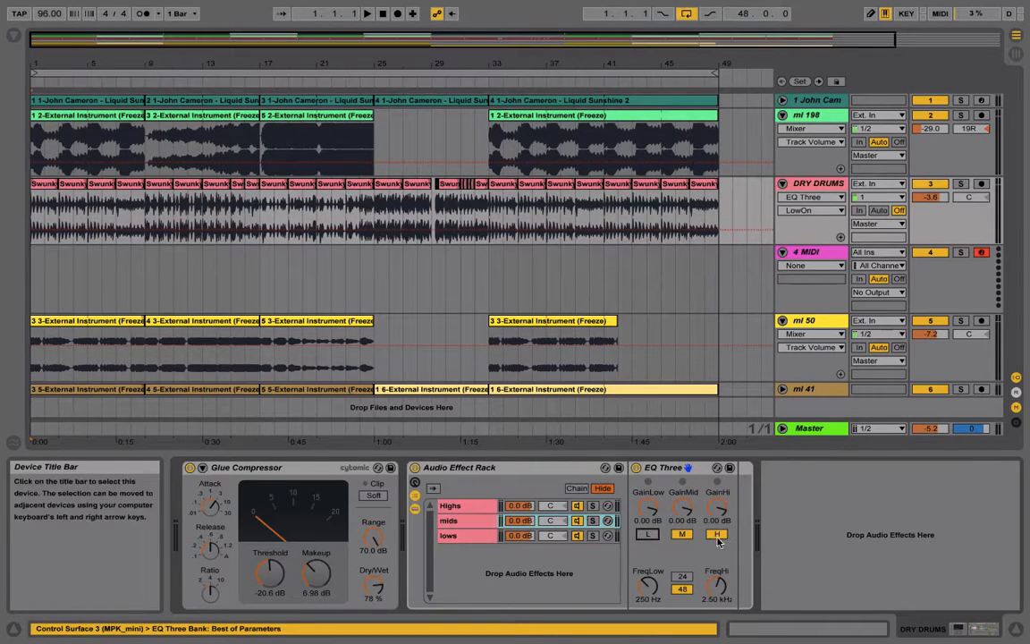
click(718, 534)
Switch off the high and mid bands in the lows chain's EQ Three, leaving only the low band on
click(464, 535)
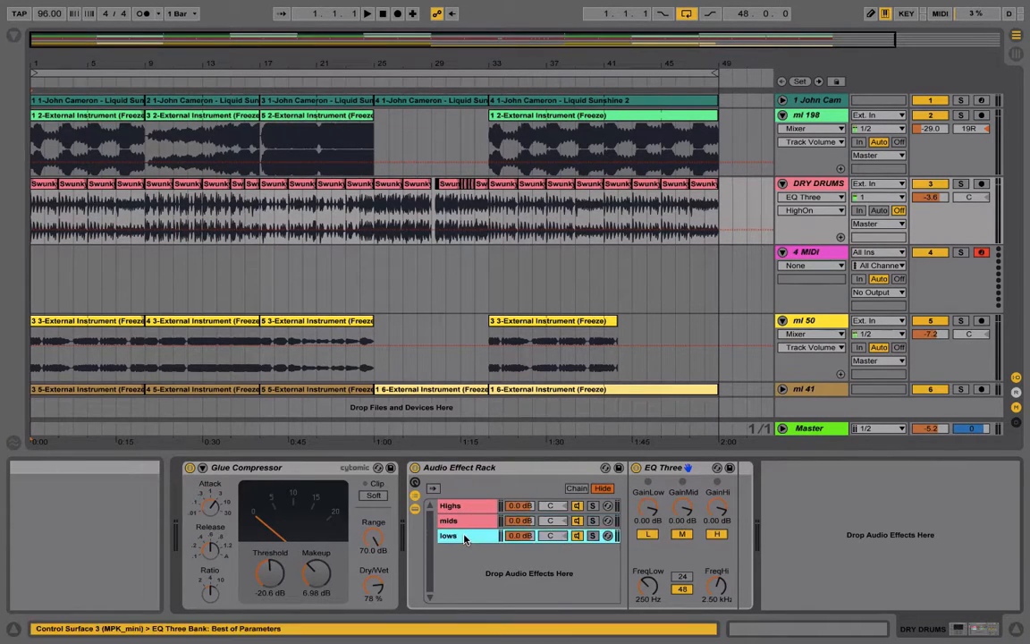
click(717, 535)
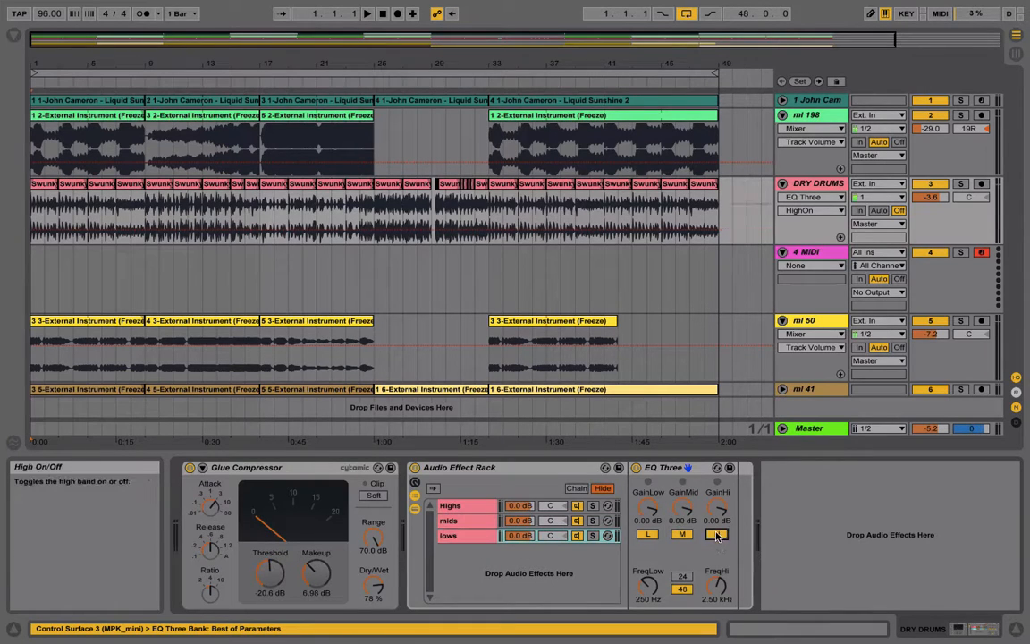
click(683, 535)
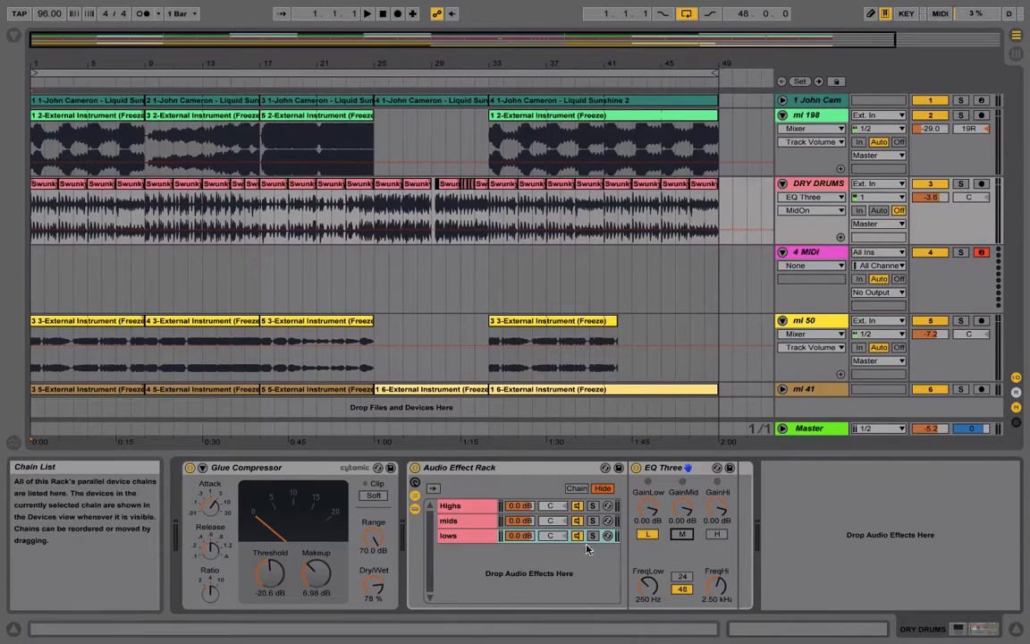
Play the soloed DRY DRUMS track, audition the Highs, mids and lows chains one by one, and clear the track and chain solos
click(961, 186)
key(space)
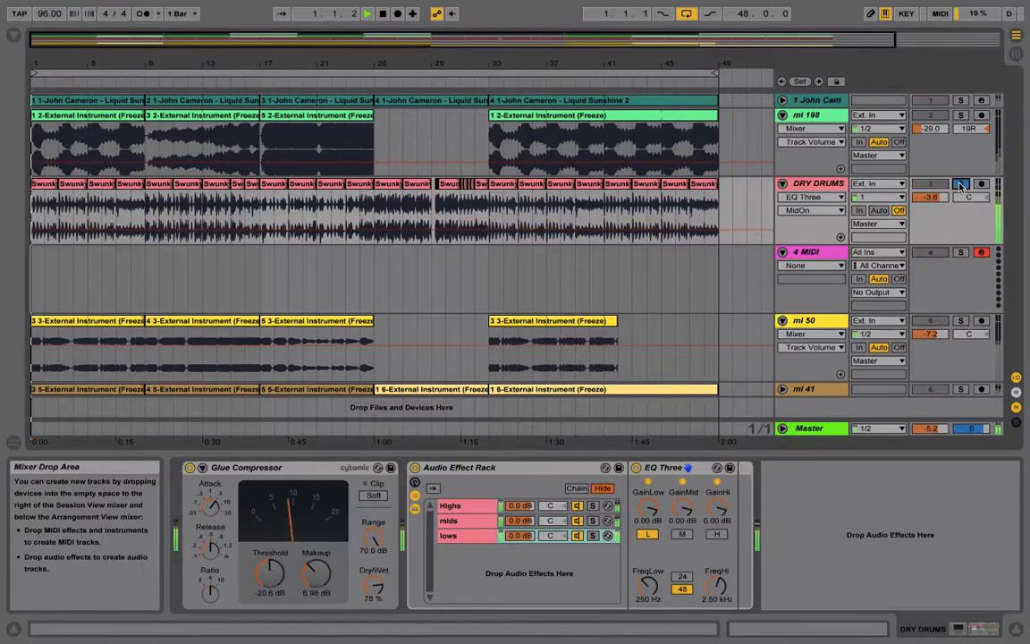
click(593, 507)
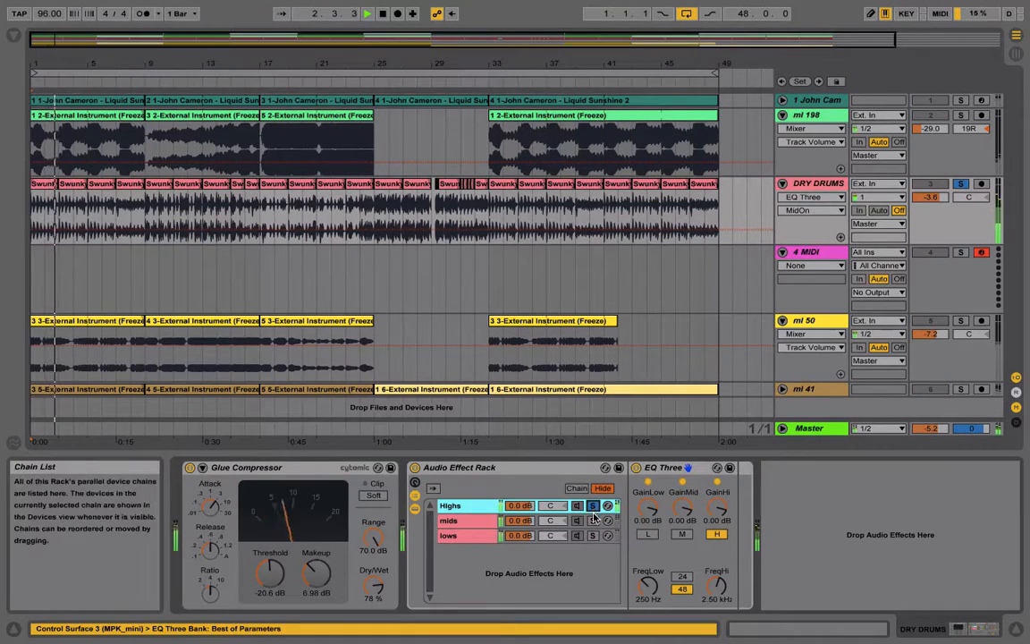
click(593, 521)
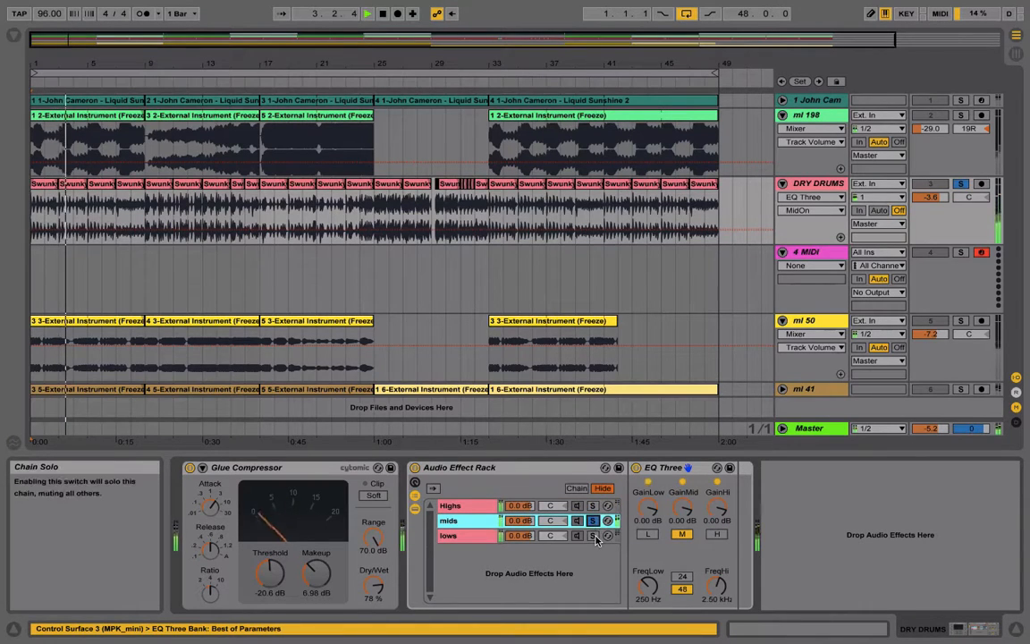
click(593, 536)
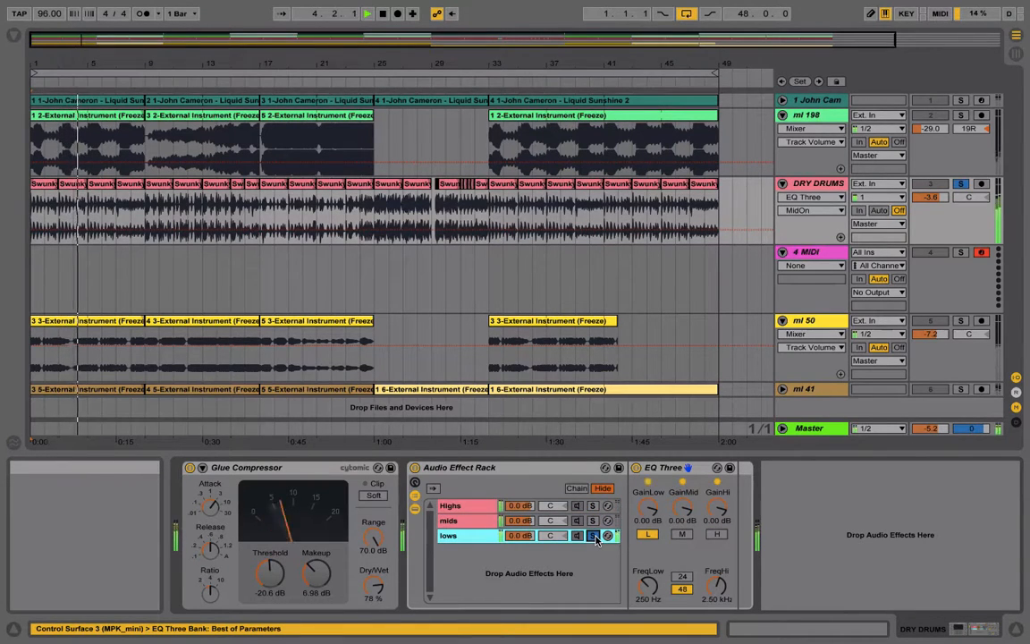
key(space)
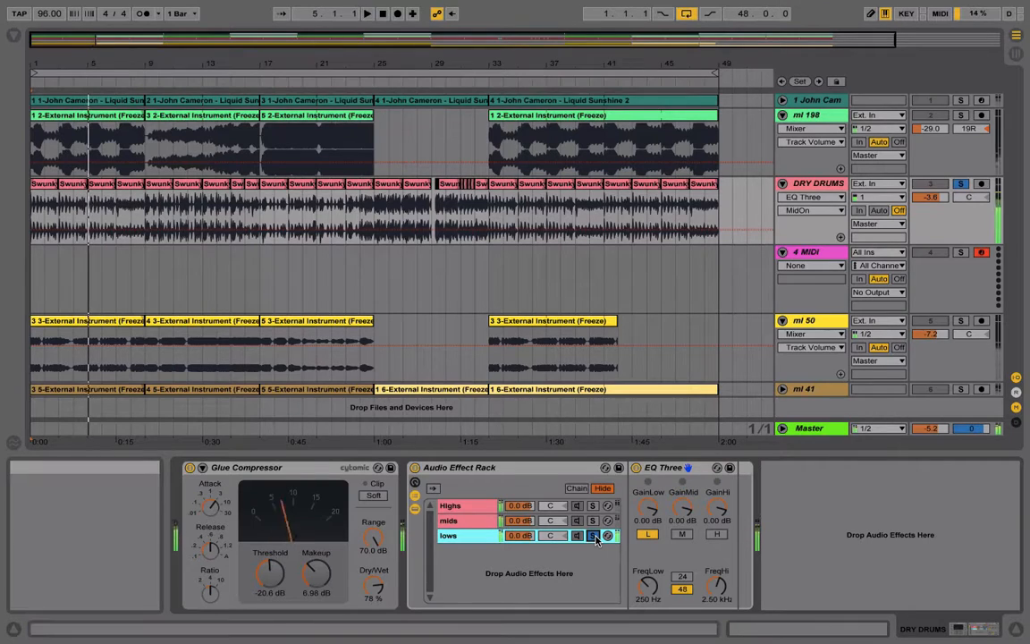
click(961, 184)
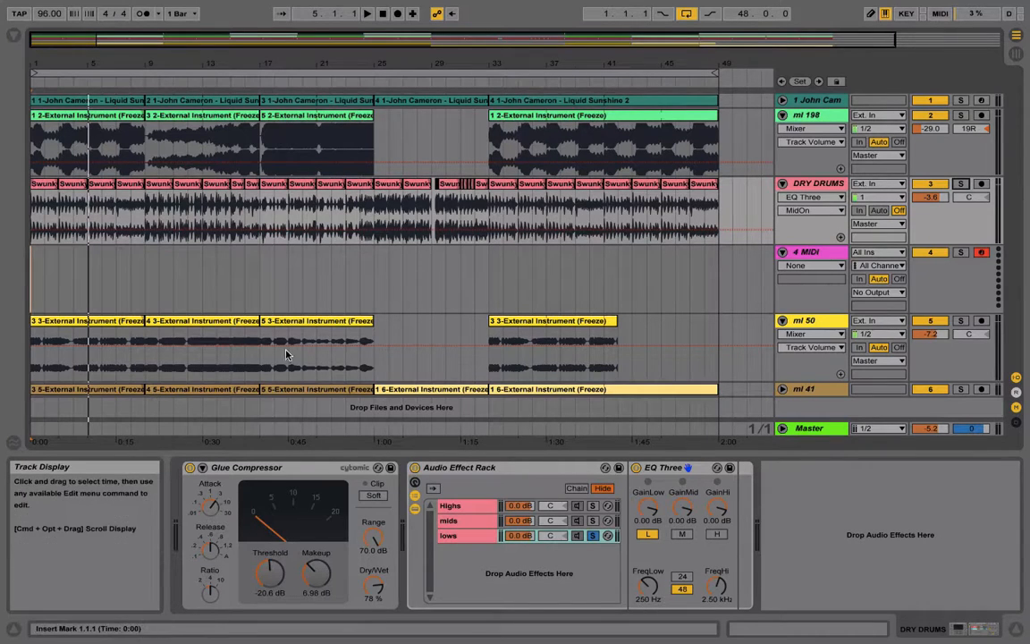
click(593, 536)
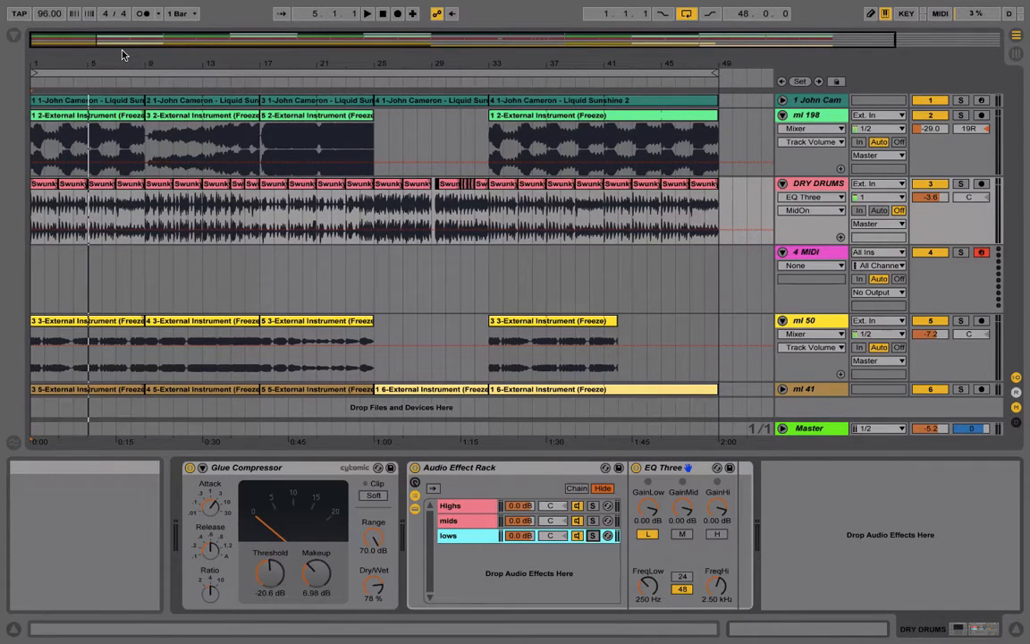
Show the browser, search it for uti and add a Utility after the EQ Three on the lows chain
click(15, 37)
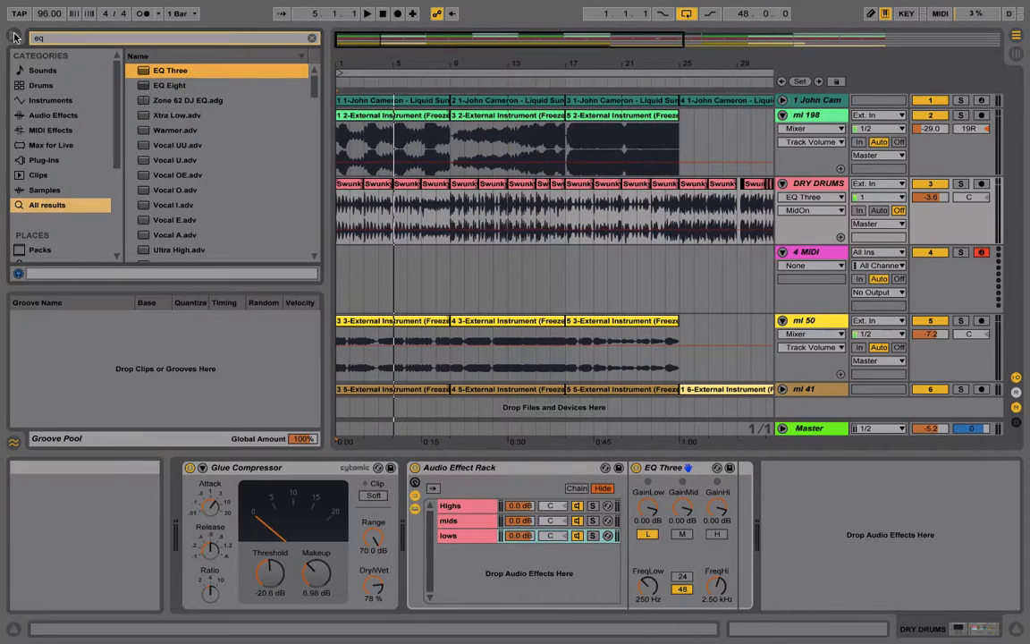
key(super+f)
text(uti)
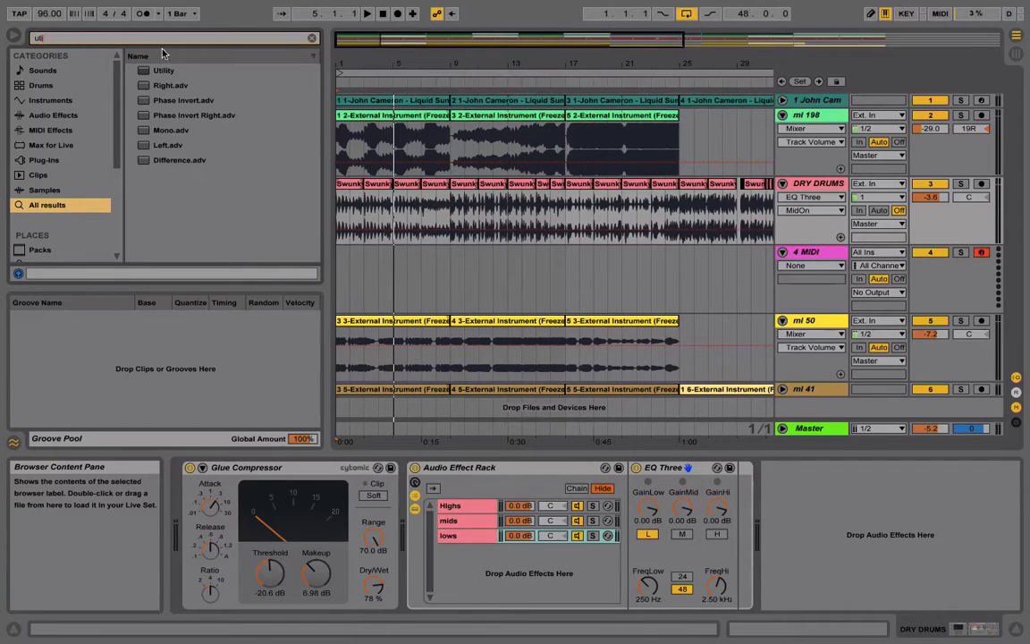
drag(154, 70, 467, 535)
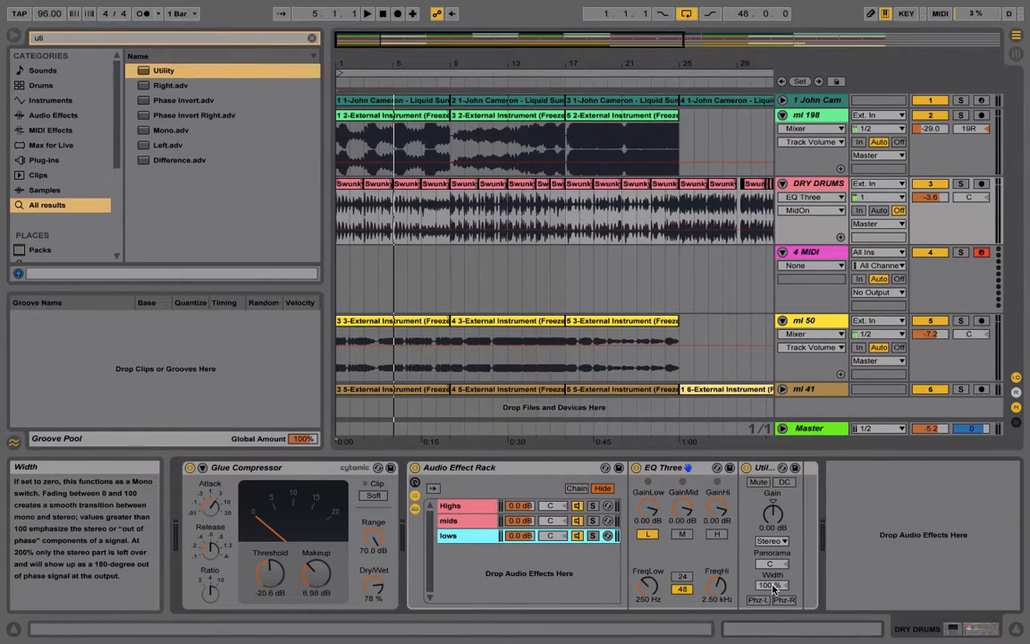
Audition different Utility widths with the lows chain and DRY DRUMS track soloed, and set the width to 0%
drag(775, 588, 775, 626)
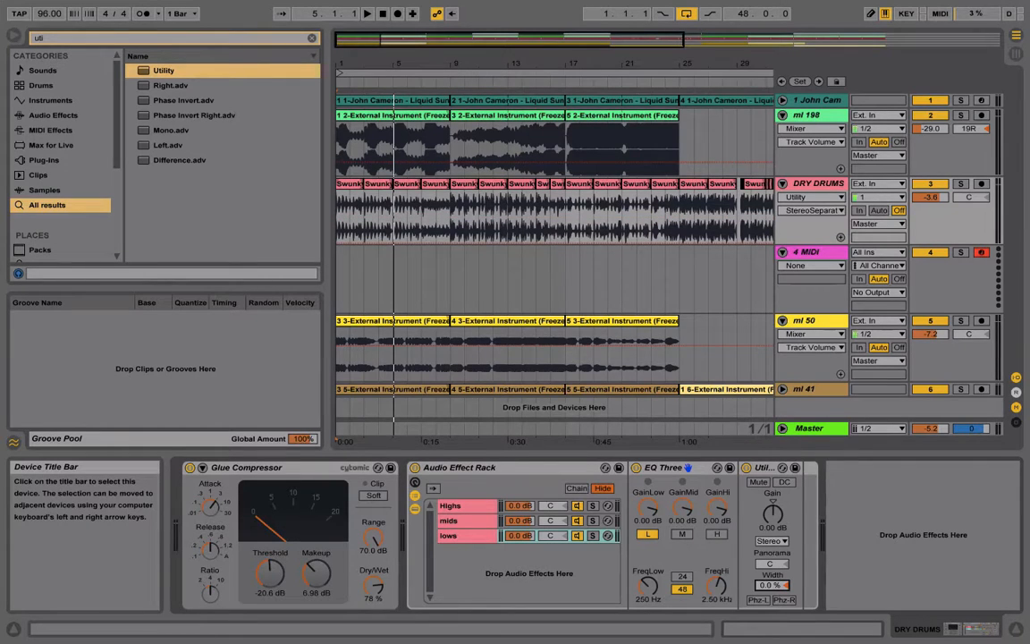
drag(774, 586, 774, 510)
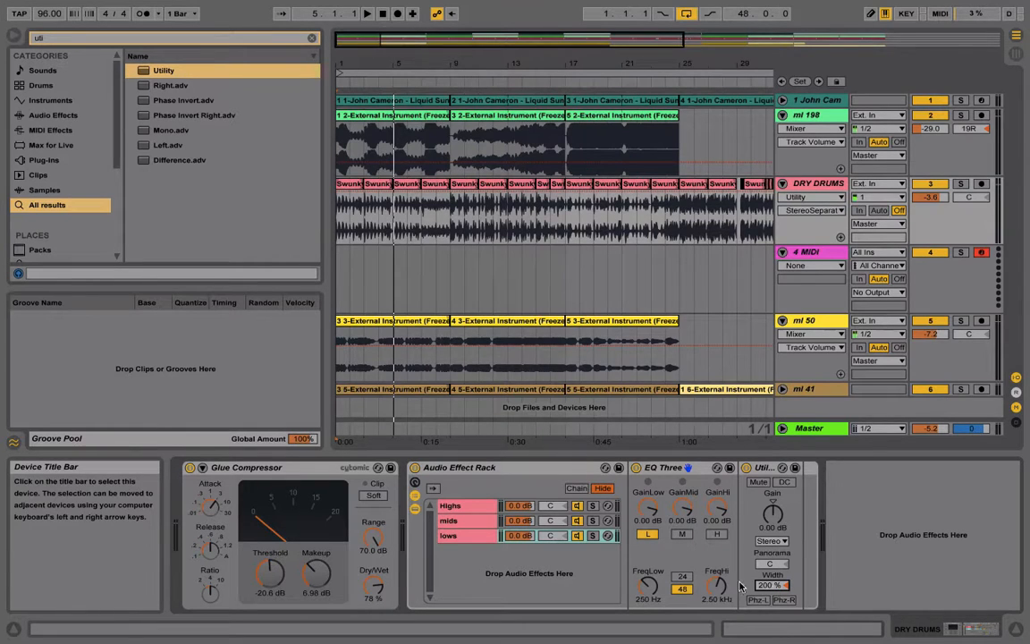
click(593, 535)
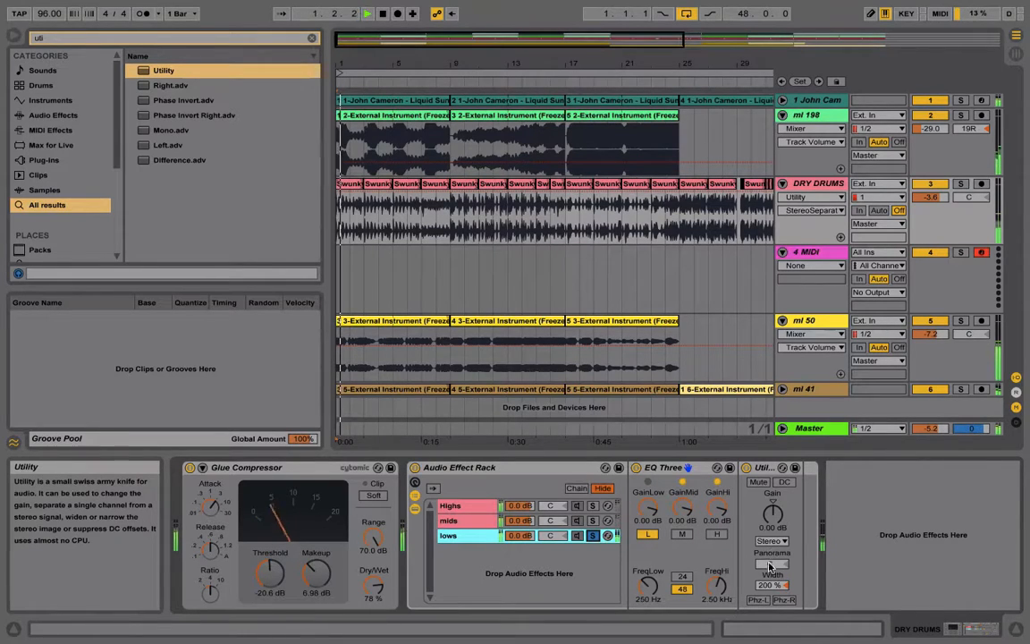
drag(772, 586, 772, 643)
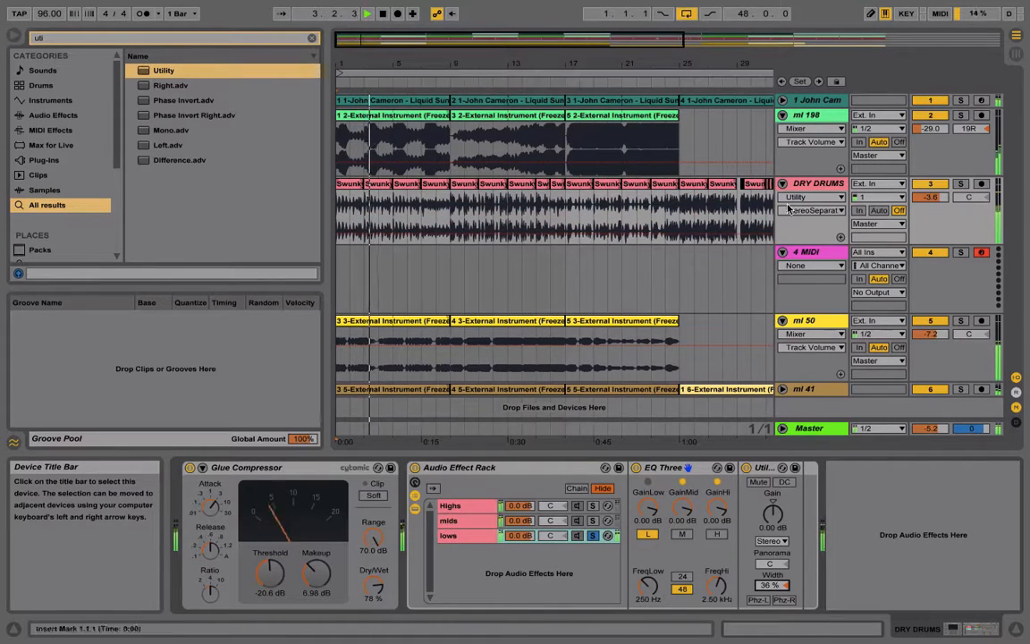
click(961, 183)
drag(771, 587, 771, 577)
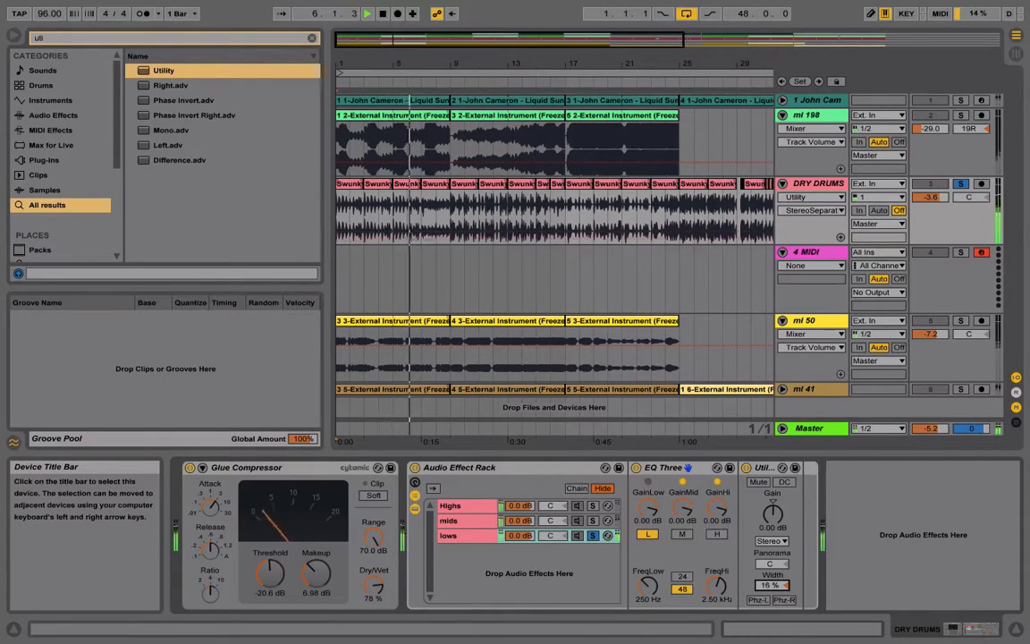
drag(768, 586, 768, 629)
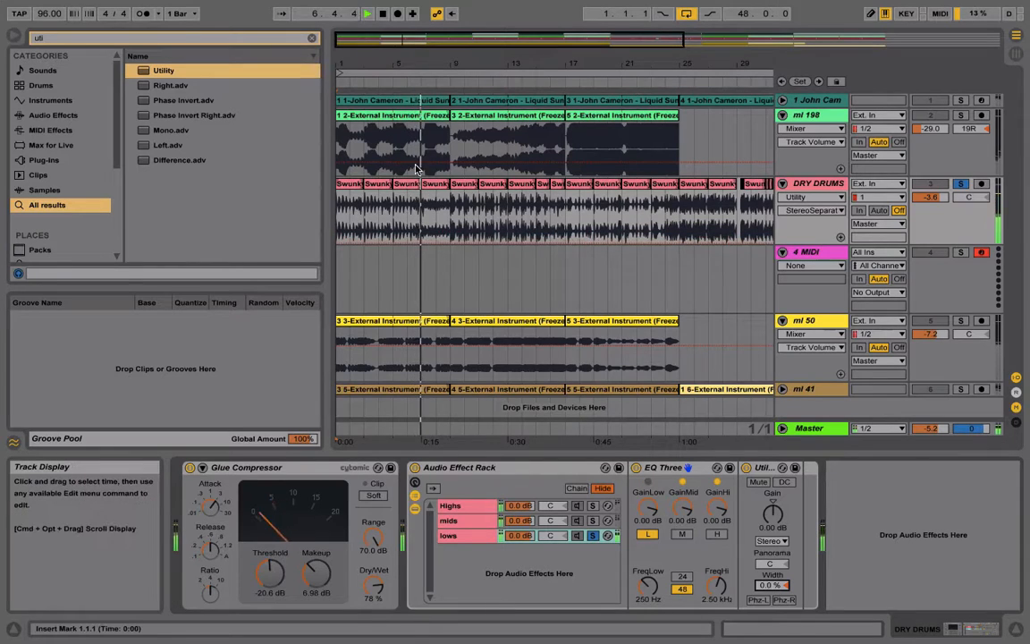
key(space)
Search the browser for compre and add a Compressor after the Utility on the lows chain
key(super+f)
text(c)
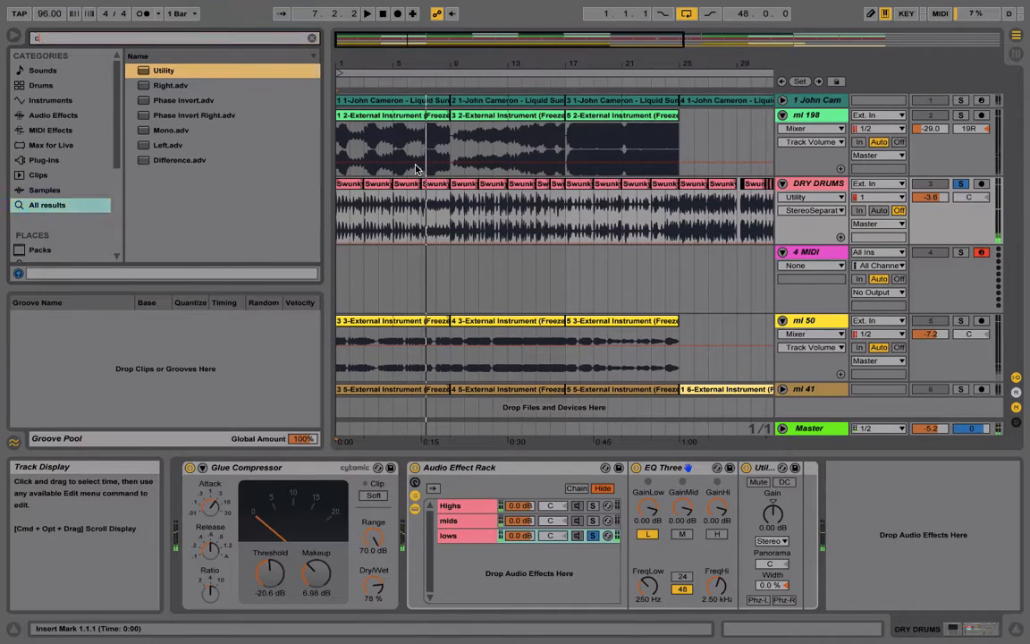
text(ompre)
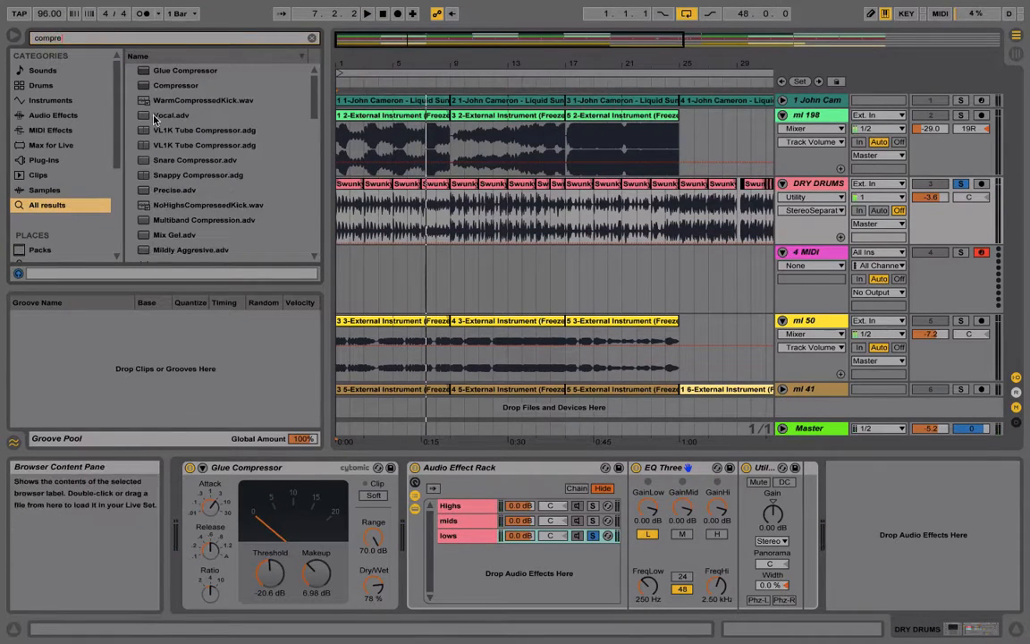
click(176, 86)
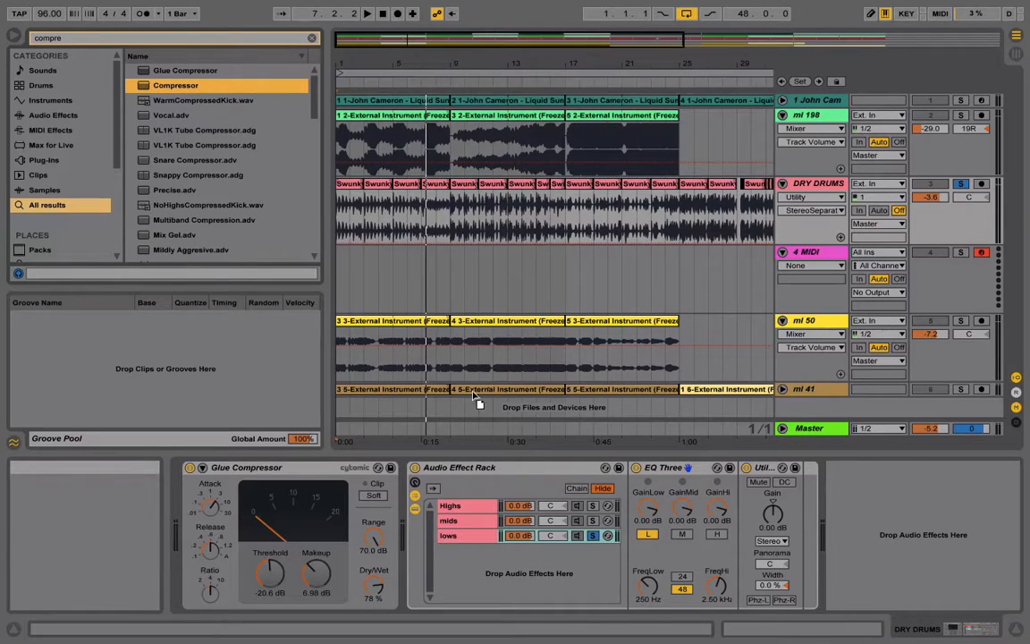
drag(474, 396, 472, 537)
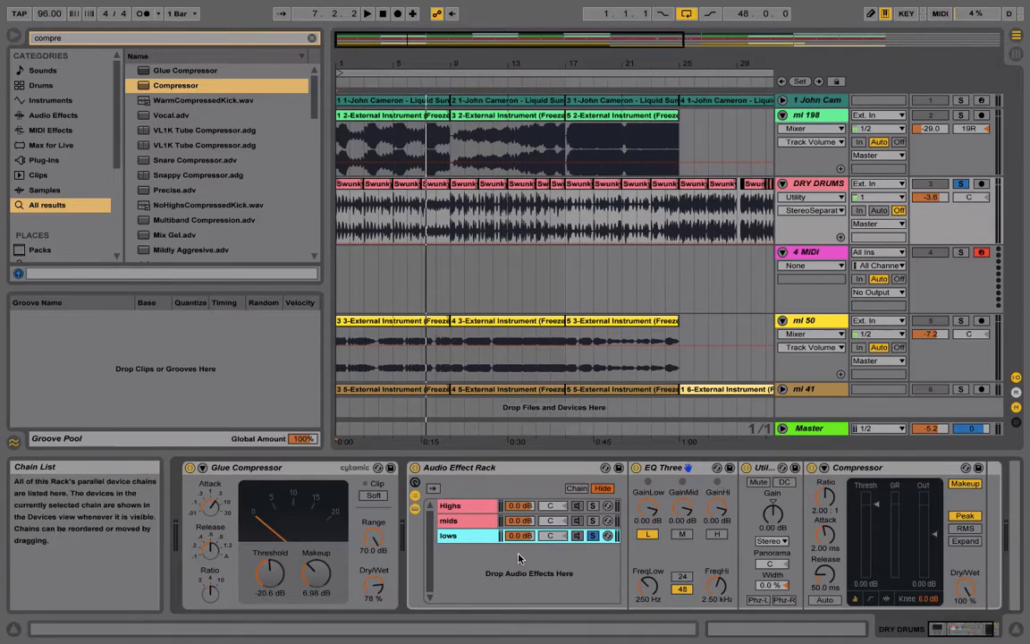
During playback, set the lows Compressor to ratio 3.15:1, threshold -14.2 dB, attack 11.4 ms and release 253 ms, and unsolo the lows chain
scroll(519, 557, right, 3)
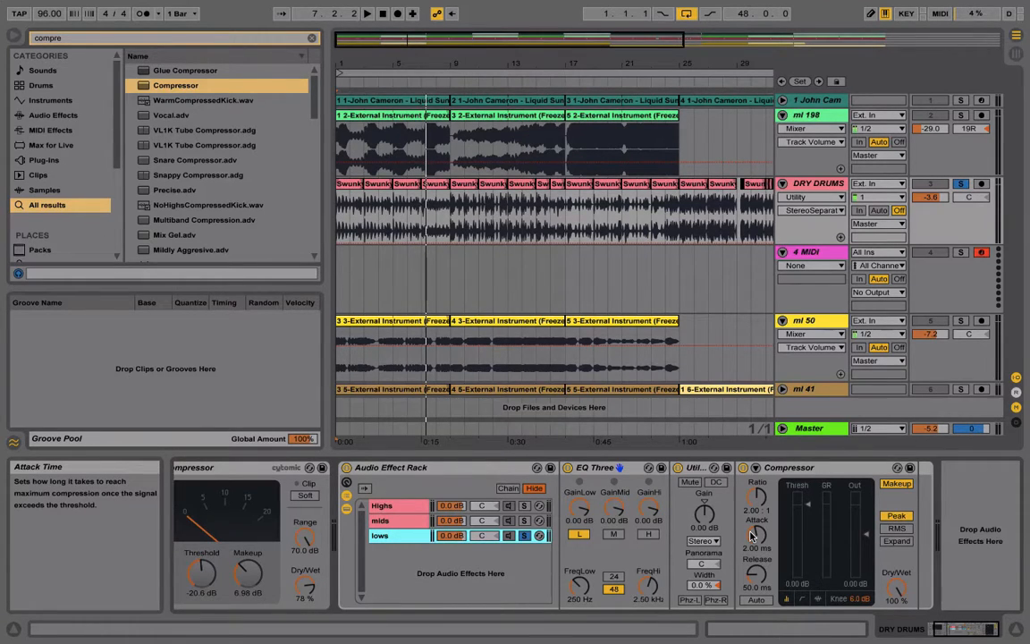
key(space)
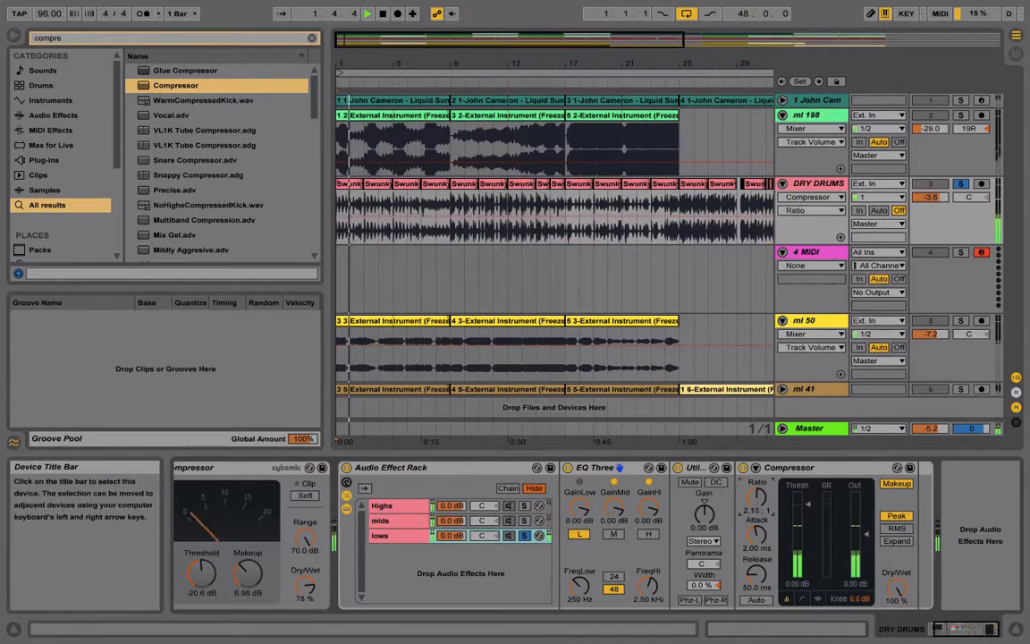
mouse_move(760, 505)
mouse_down()
mouse_move(760, 497)
mouse_move(758, 534)
mouse_move(810, 521)
mouse_move(810, 529)
mouse_move(809, 520)
mouse_move(809, 535)
mouse_move(757, 537)
mouse_move(756, 525)
mouse_up()
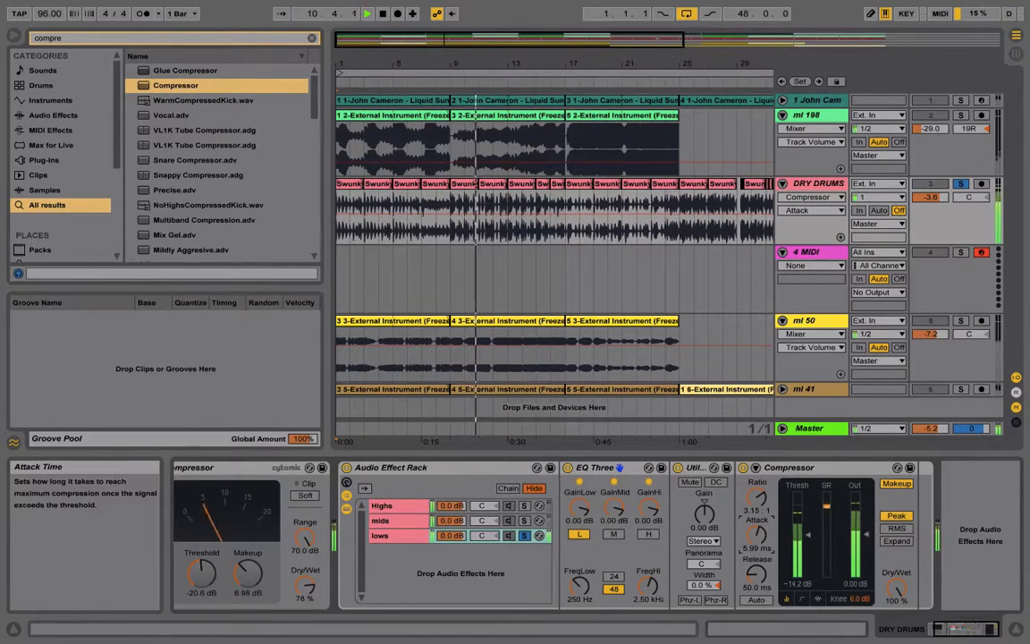
drag(756, 525, 758, 534)
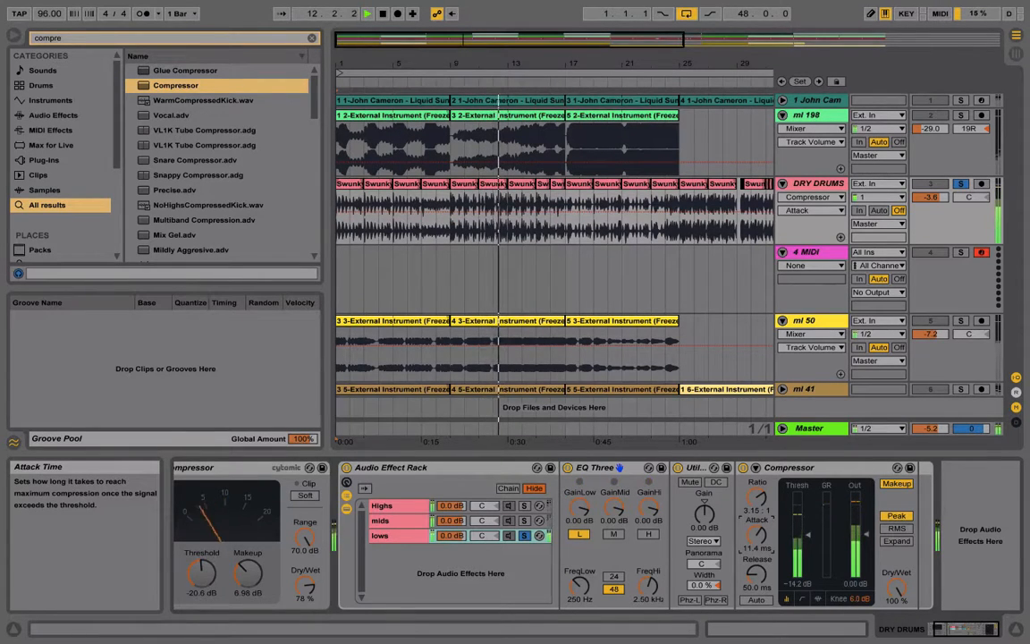
click(525, 535)
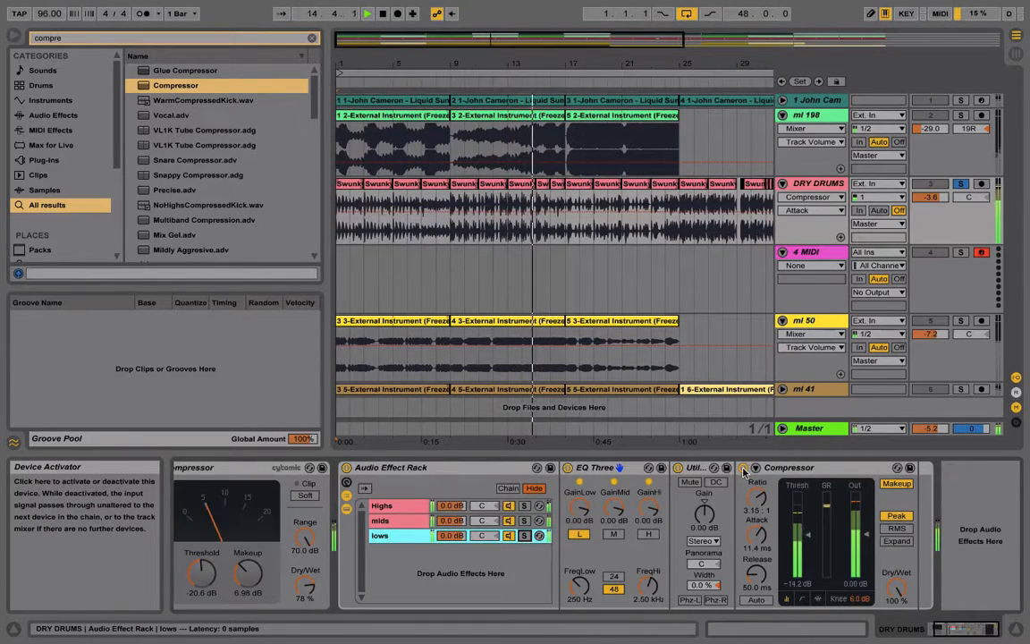
drag(757, 576, 757, 558)
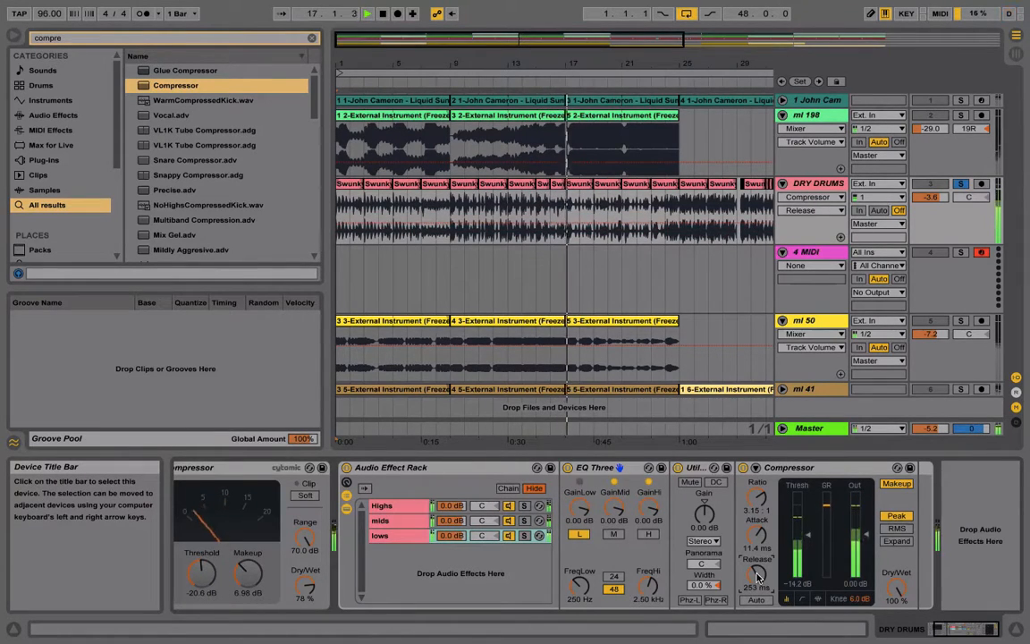
Compare the soloed DRY DRUMS track with the lows Compressor bypassed and active, leaving the Compressor on
click(742, 466)
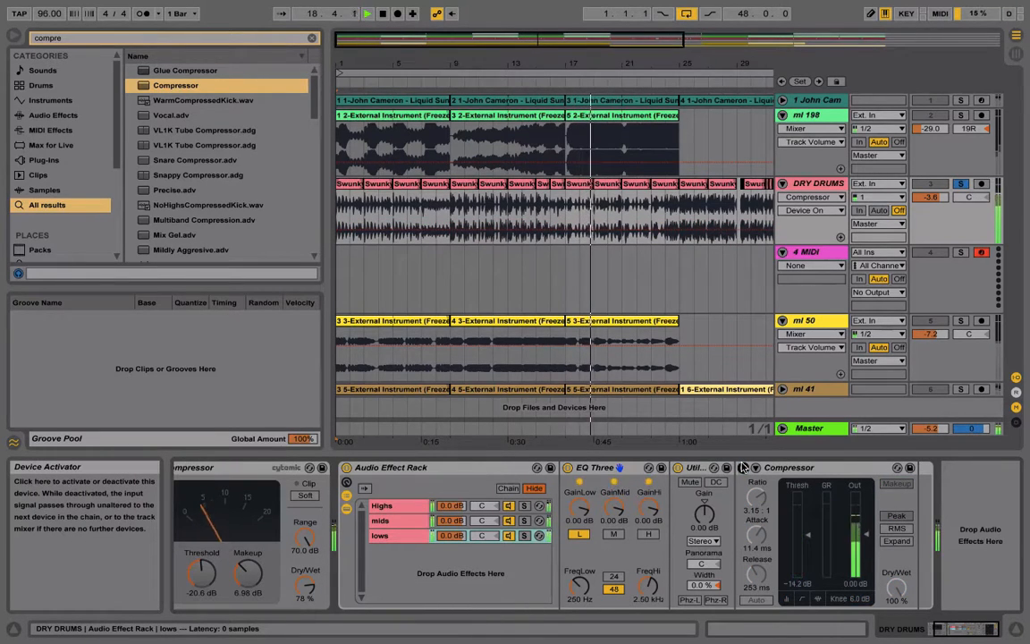
click(743, 467)
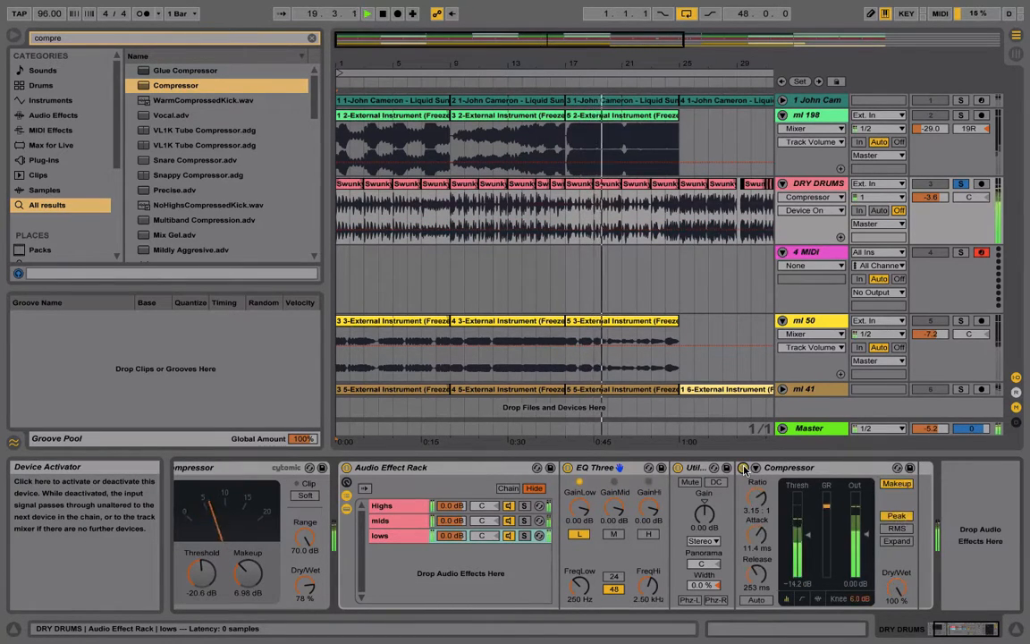
click(743, 467)
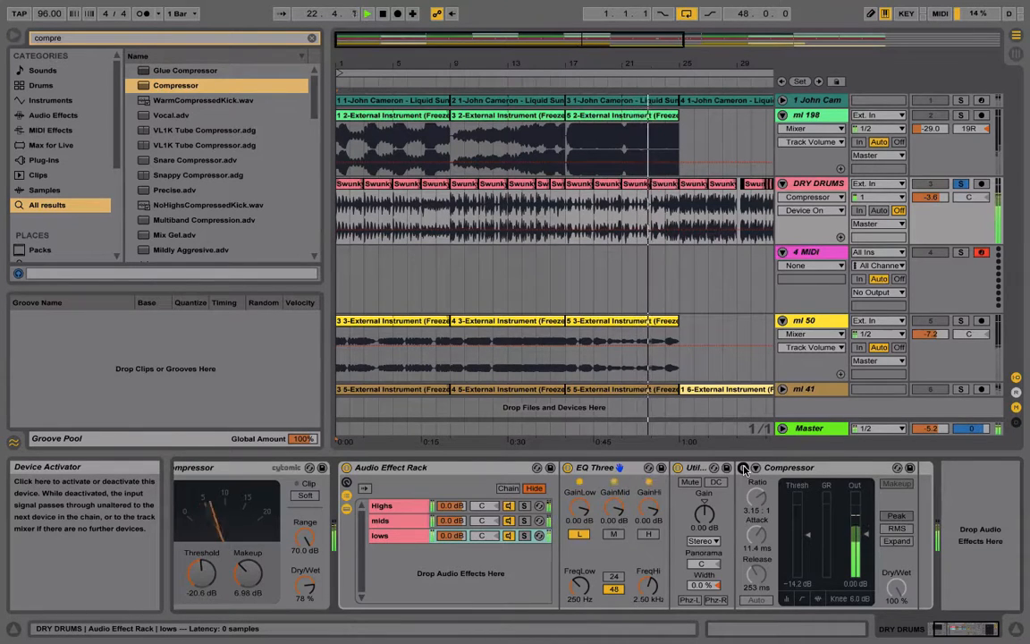
click(742, 468)
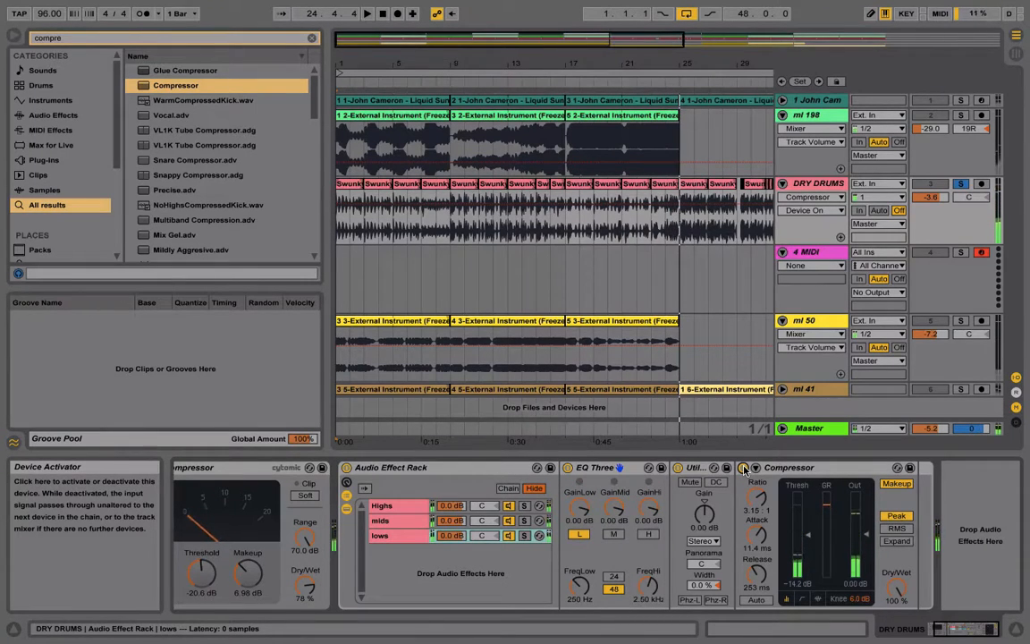
scroll(552, 555, left, 3)
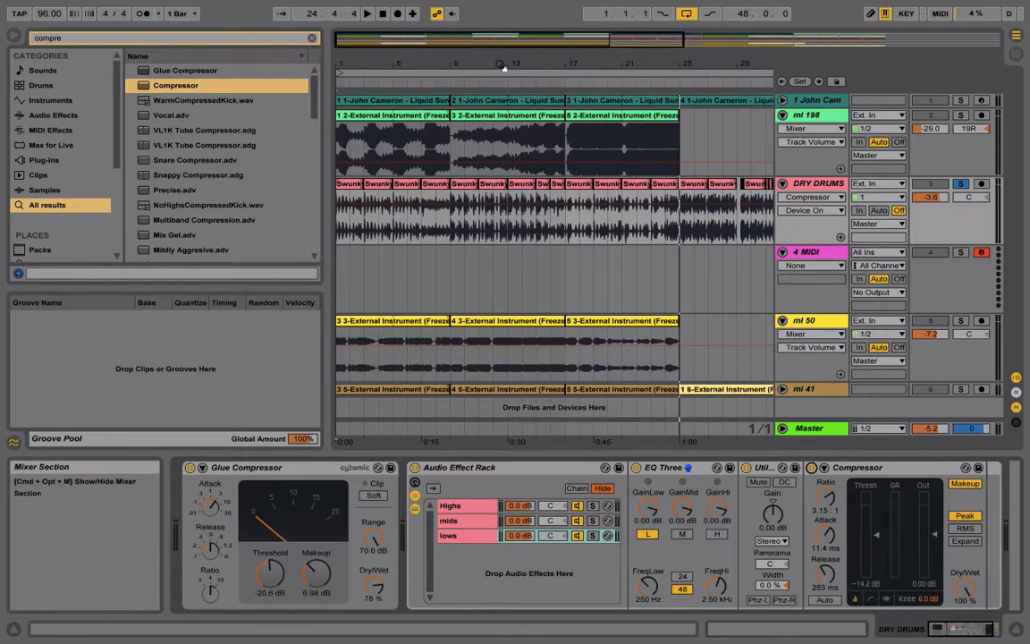
Clear the DRY DRUMS solo and compare the lows Compressor off and on while playing the full mix from bar 5
click(962, 184)
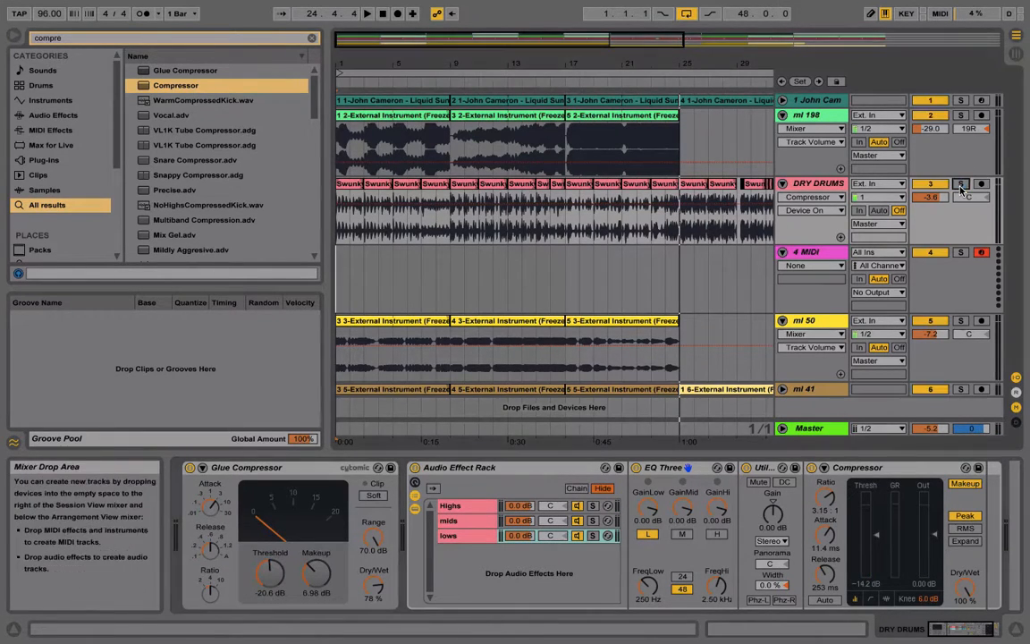
click(397, 90)
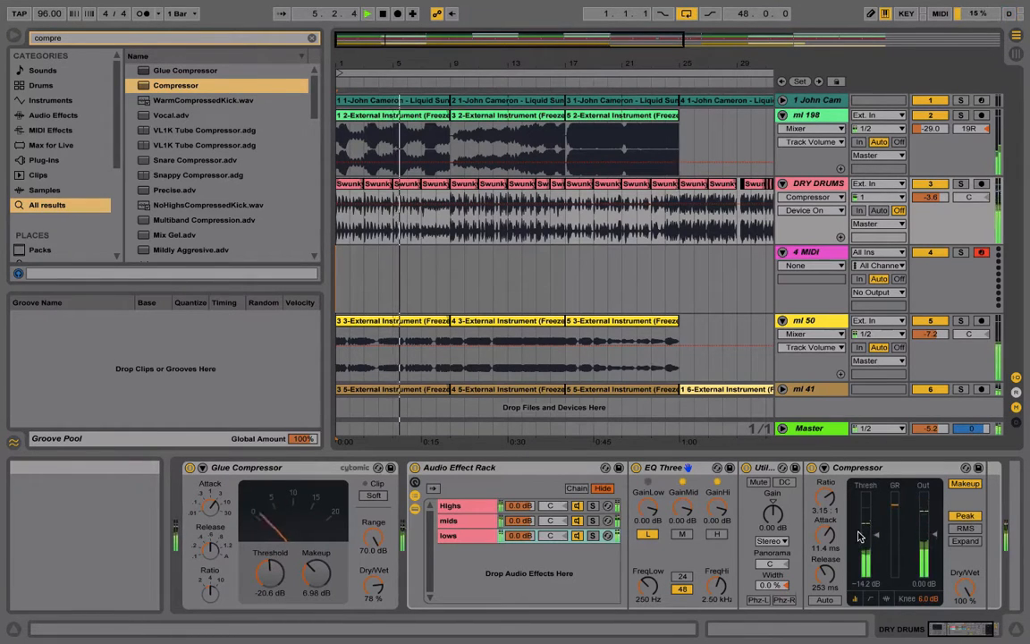
click(811, 468)
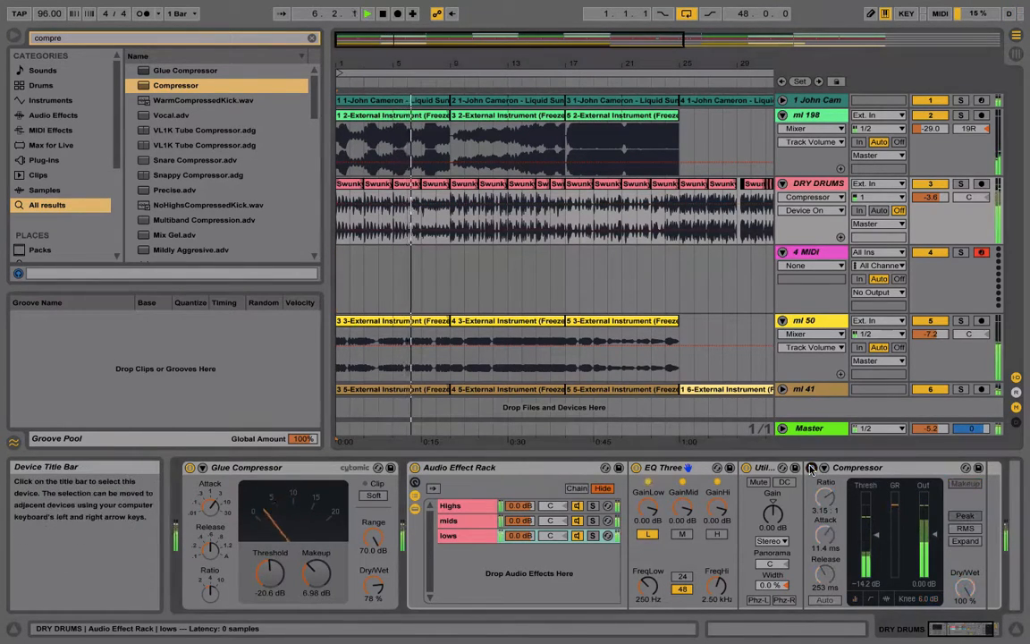
click(811, 468)
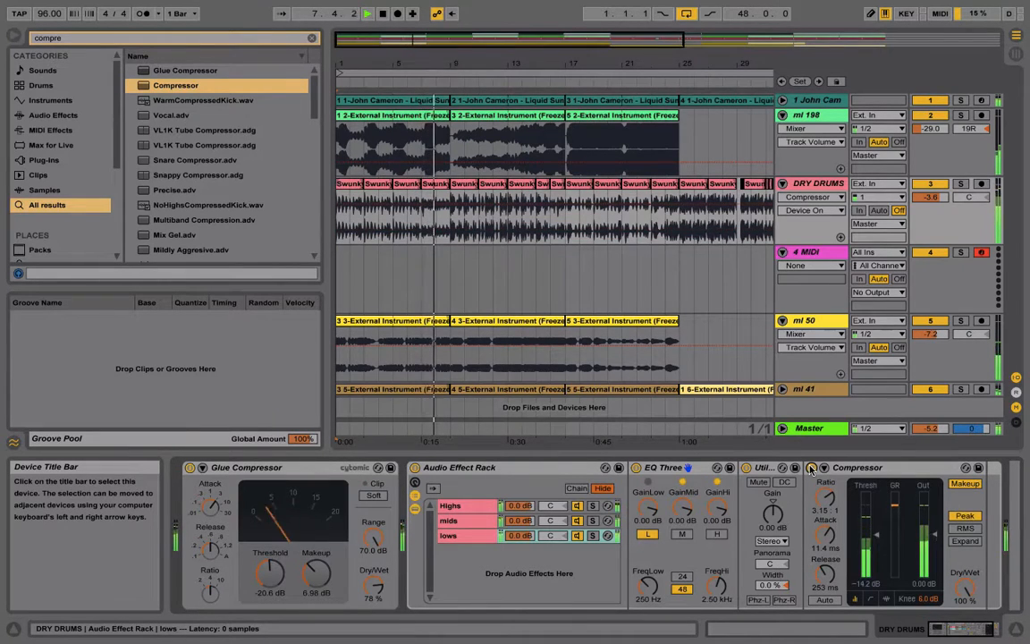
click(811, 468)
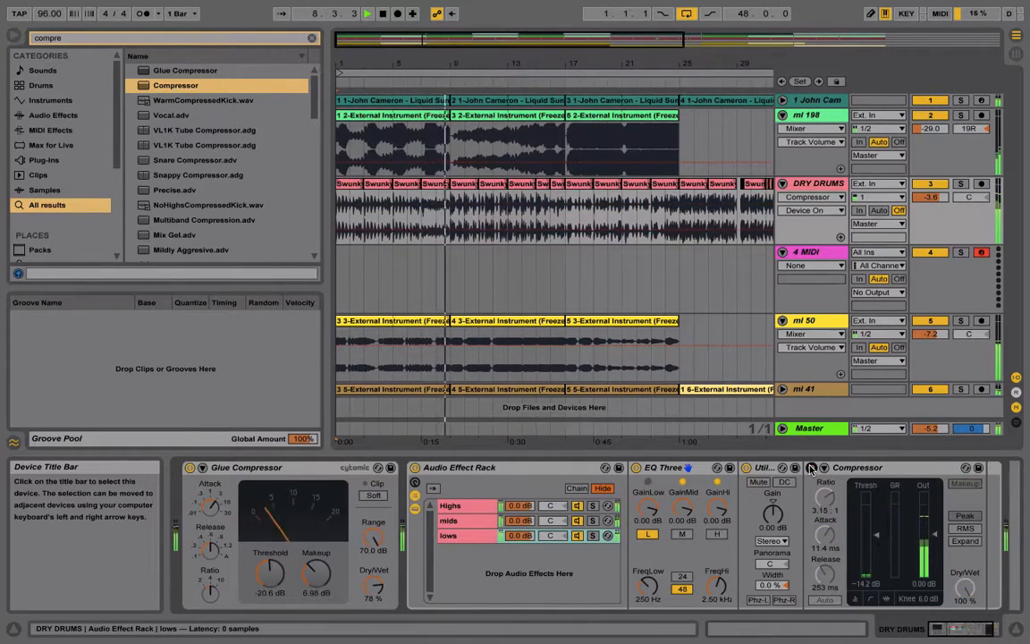
click(811, 467)
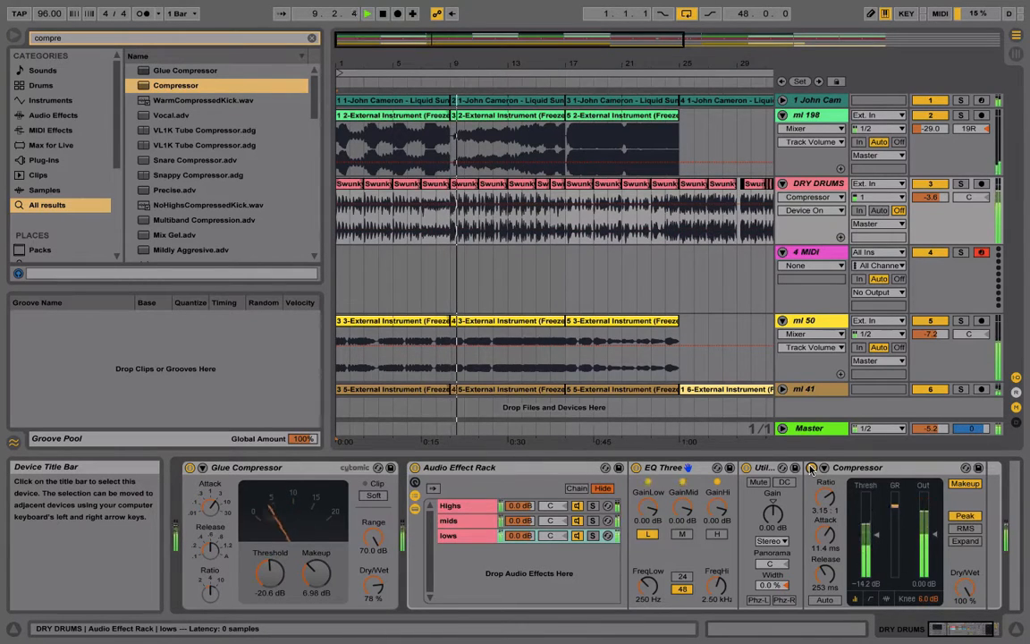
click(811, 468)
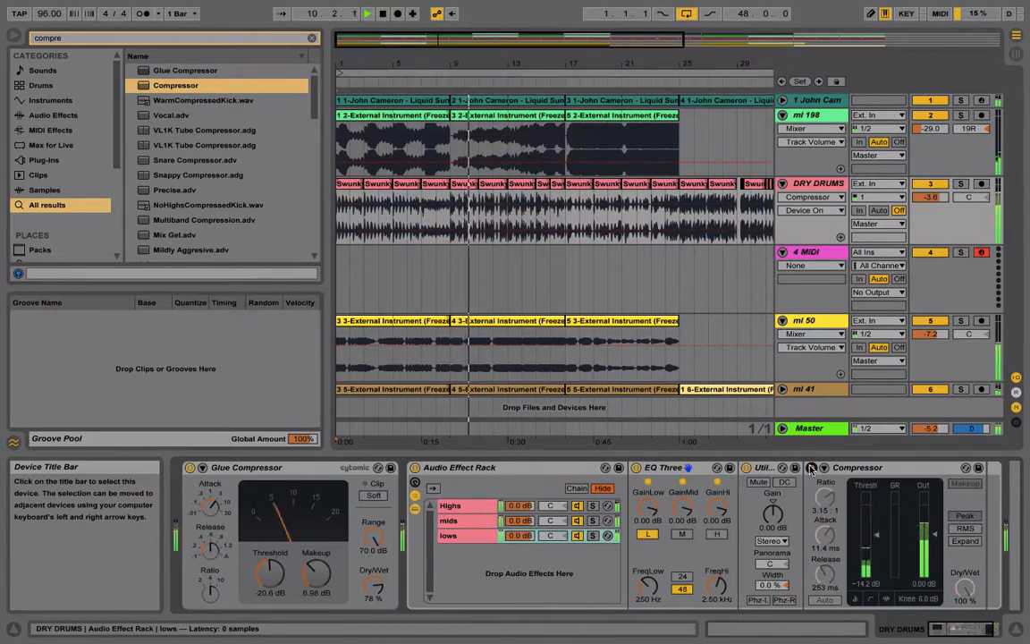
click(811, 467)
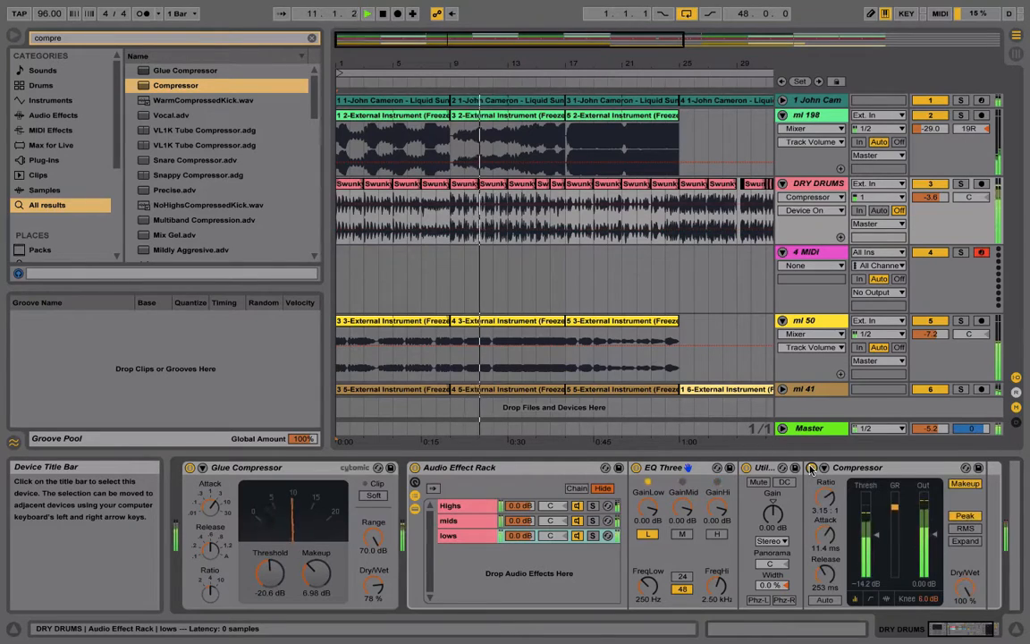
key(space)
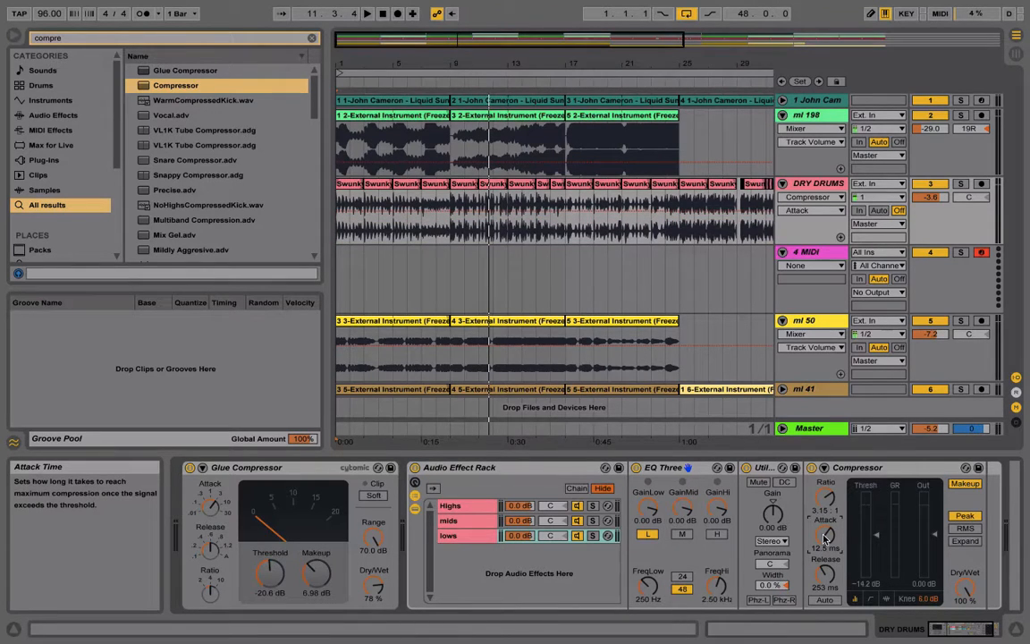
Search the browser for satur and add a Saturator after the EQ Three on the mids chain
click(472, 524)
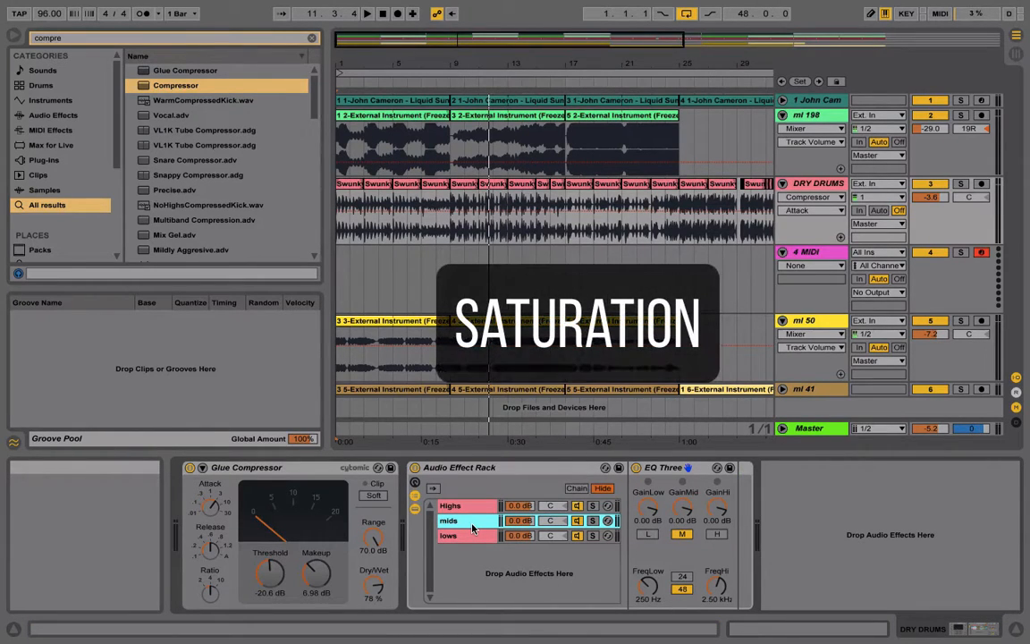
key(ctrl+f)
text(satur)
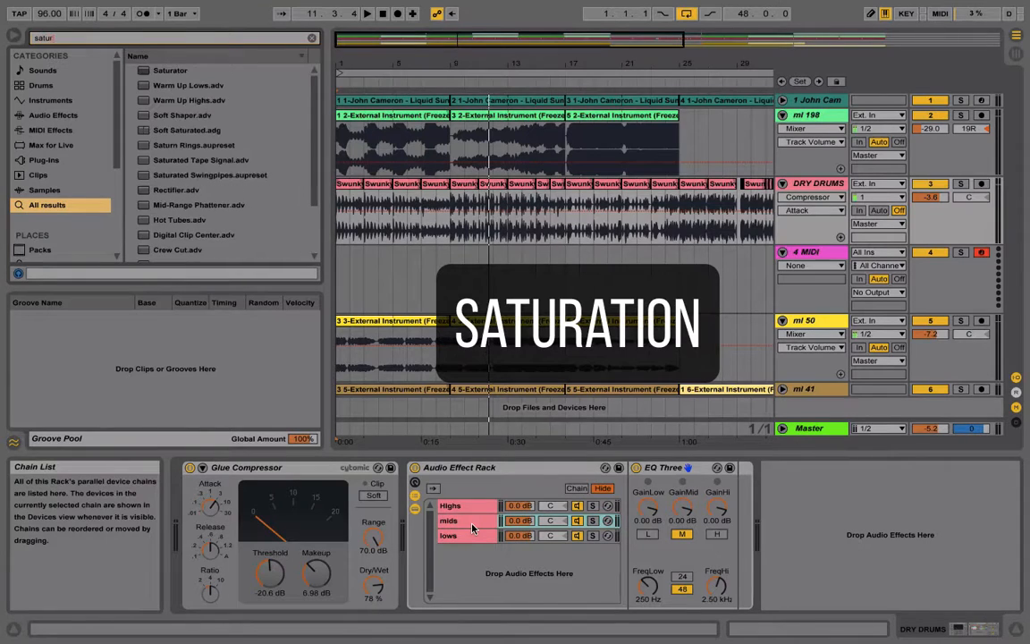
click(161, 72)
drag(440, 356, 472, 526)
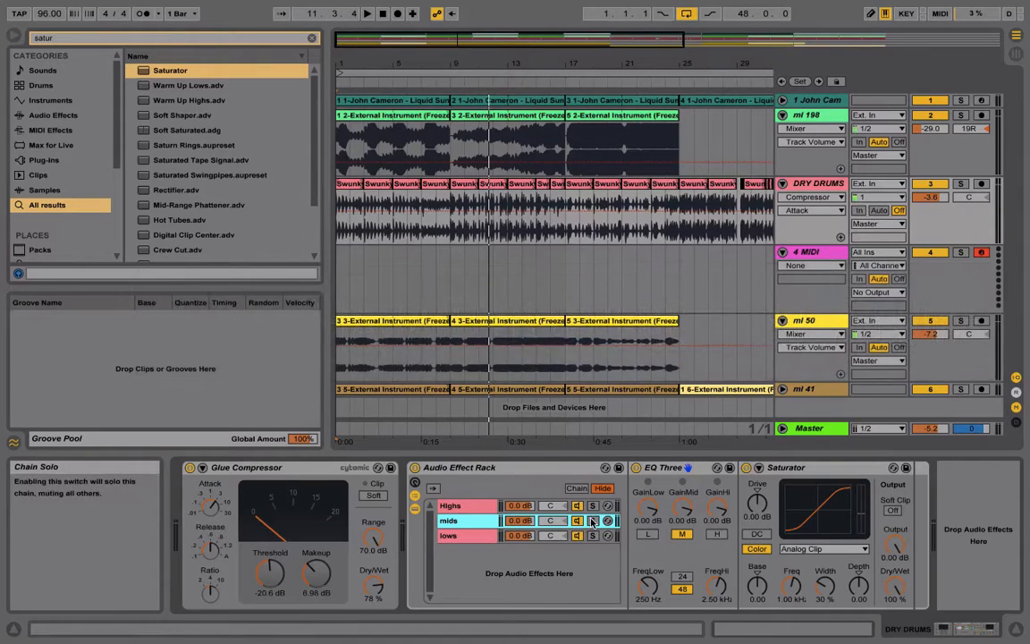
Solo the mids chain and the DRY DRUMS track, and compare the Saturator off and on during playback
click(961, 184)
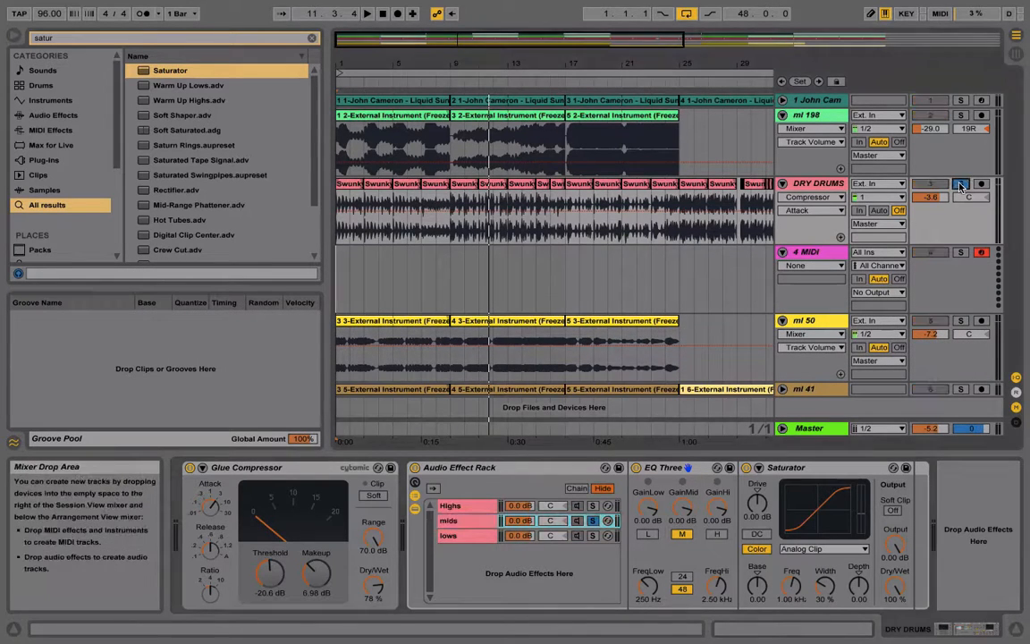
key(space)
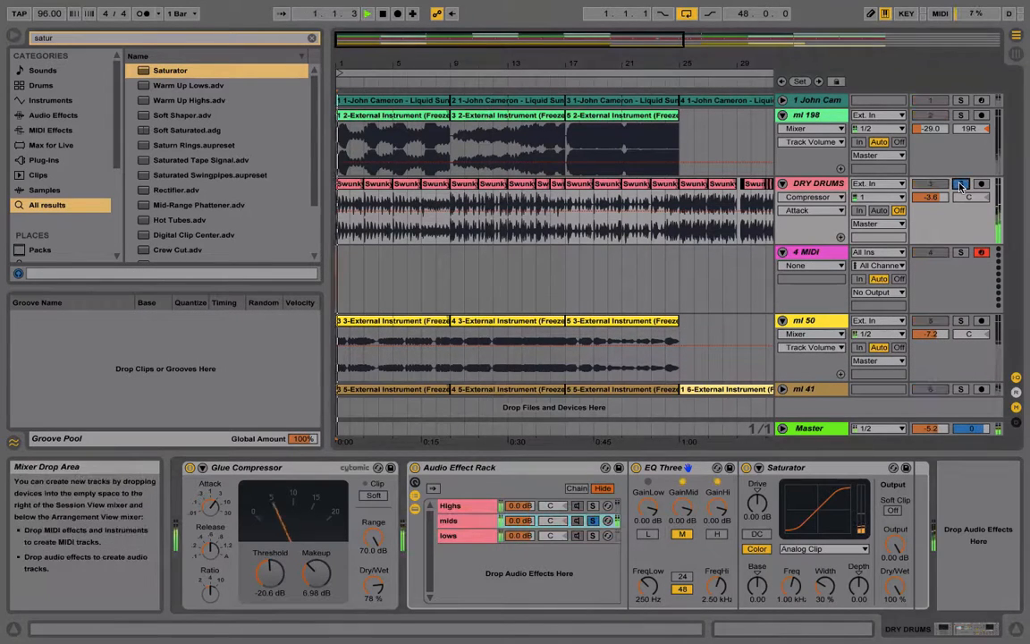
click(746, 468)
click(746, 468)
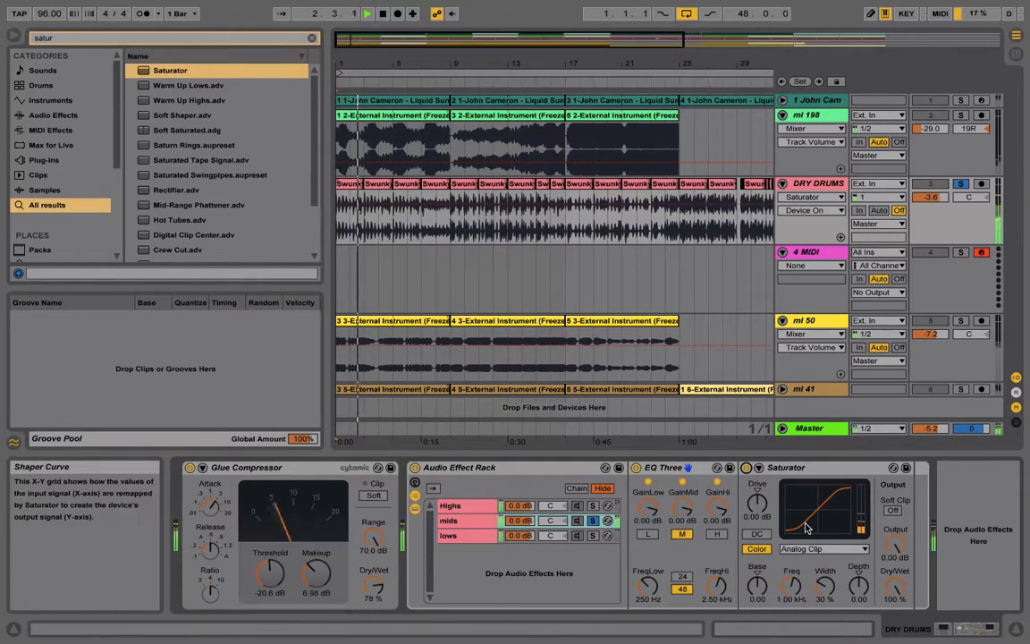
Set the mids Saturator to Medium Curve with drive 10.3 dB, base 3.43, frequency 1.68 kHz and dry/wet 45.2%
click(821, 549)
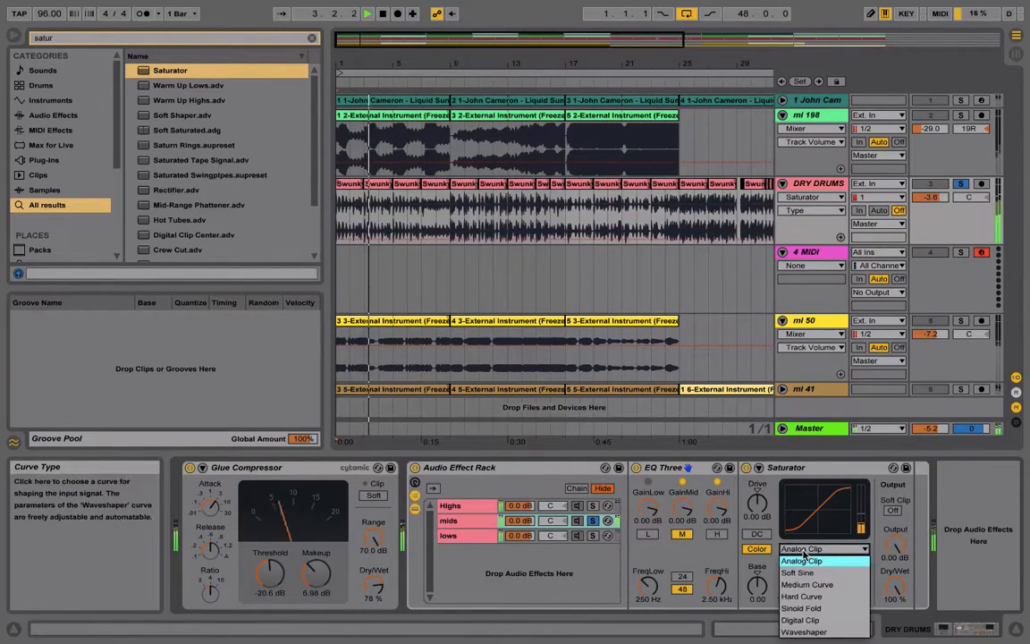
click(810, 585)
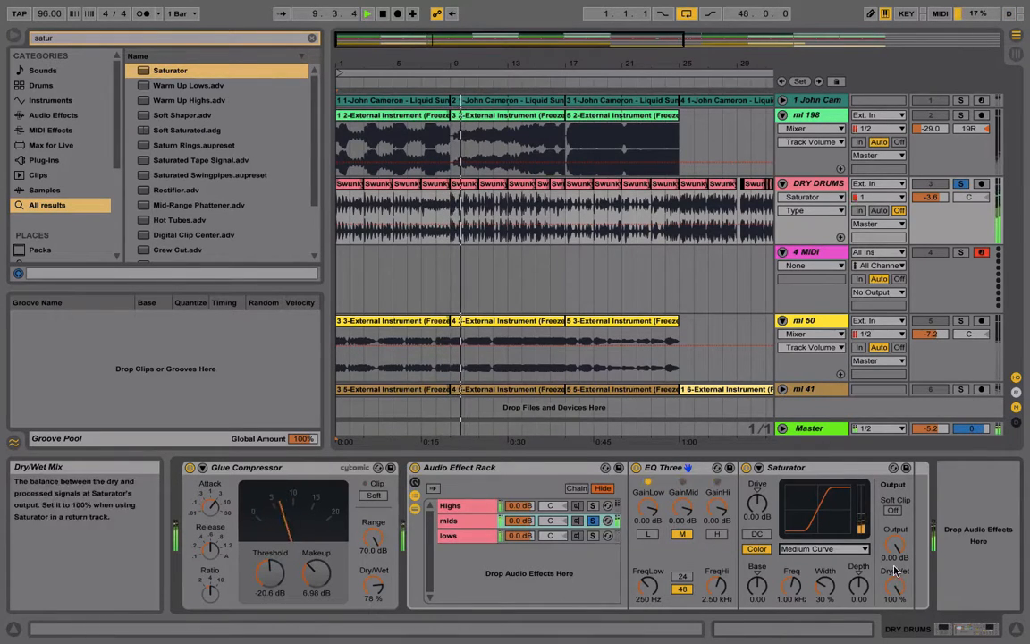
mouse_move(757, 503)
mouse_down()
mouse_move(757, 478)
mouse_move(758, 496)
mouse_up()
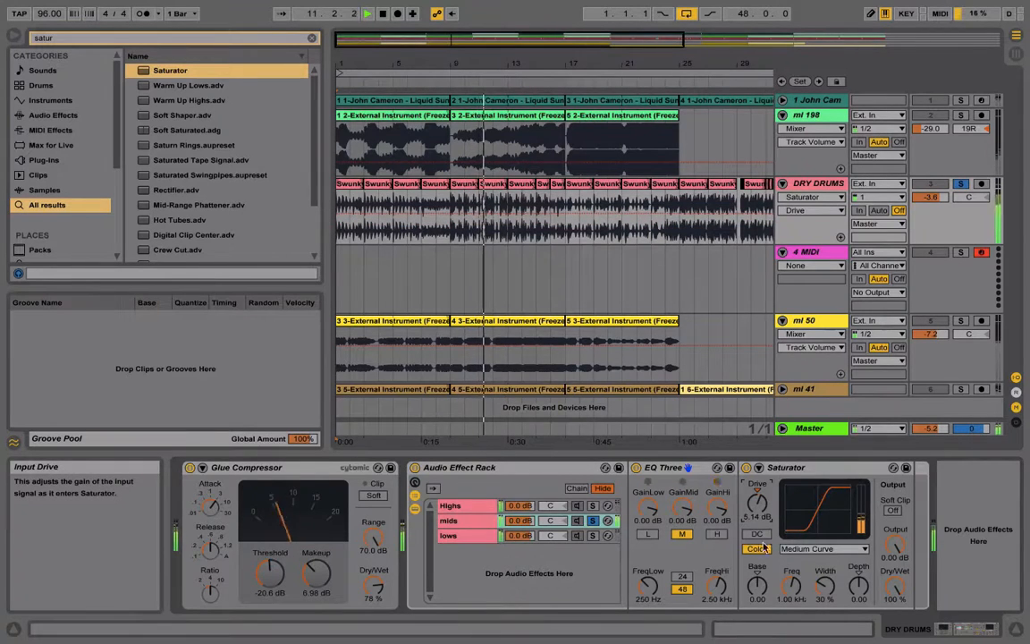
drag(757, 586, 792, 579)
drag(758, 503, 757, 500)
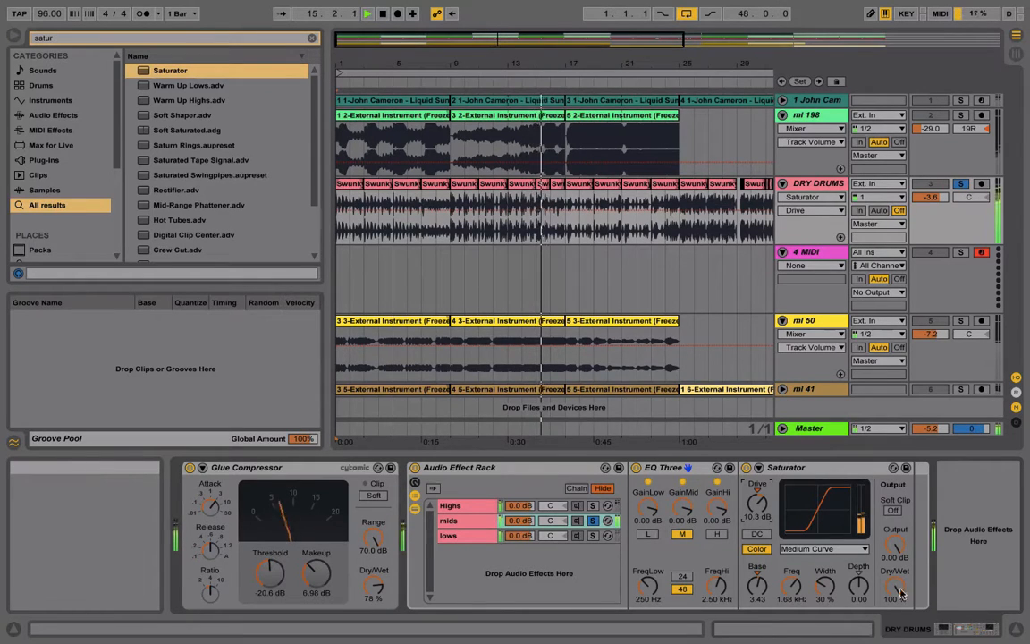
drag(899, 592, 899, 637)
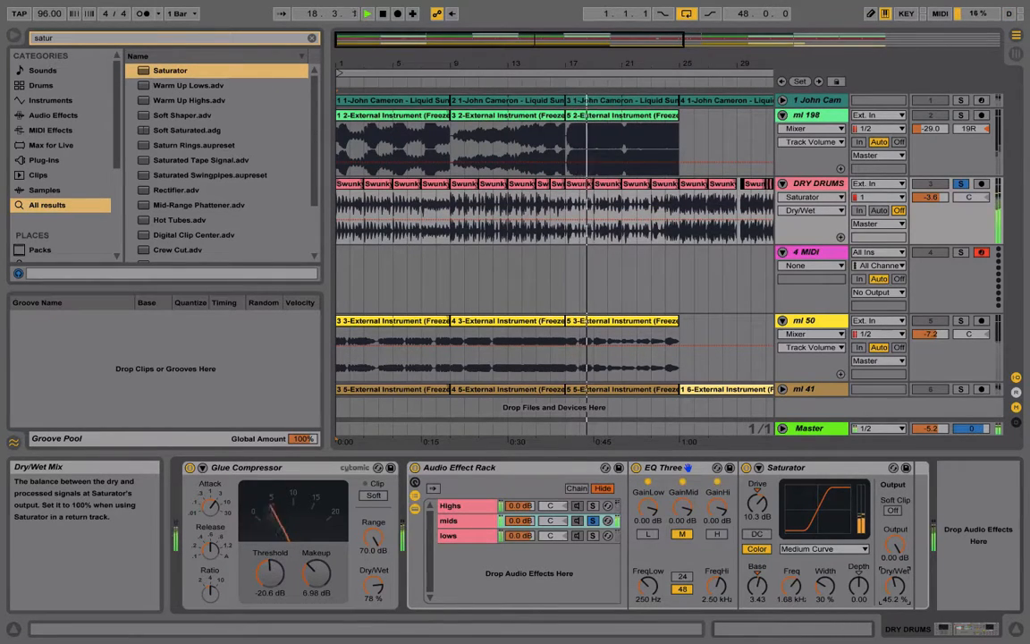
Compare the mids Saturator bypassed and active, first with the mids chain soloed and again after unsoloing it, leaving the Saturator on
click(746, 468)
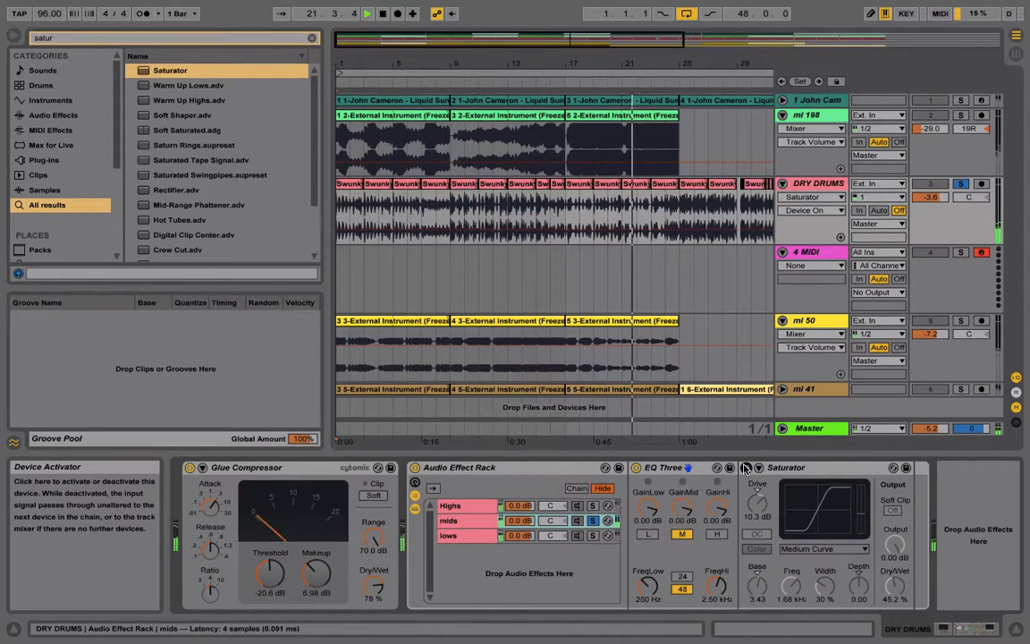
click(745, 468)
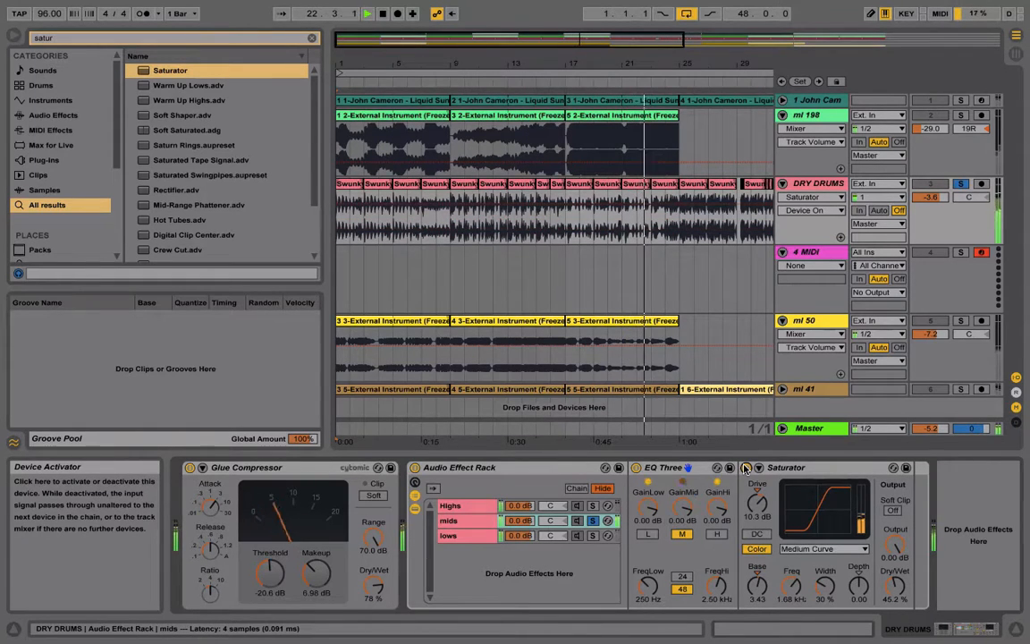
click(594, 521)
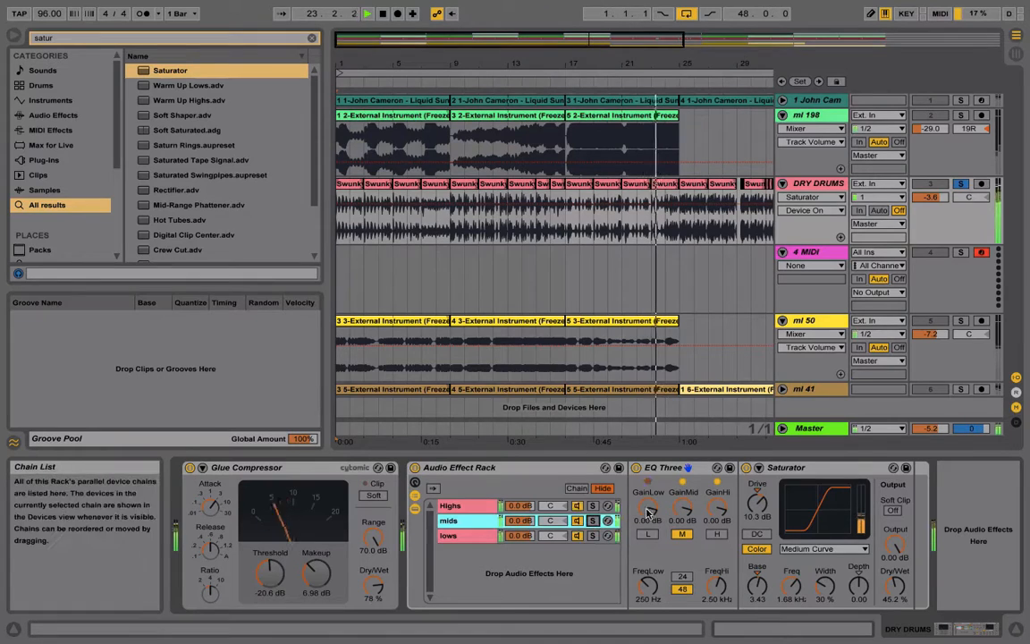
click(746, 469)
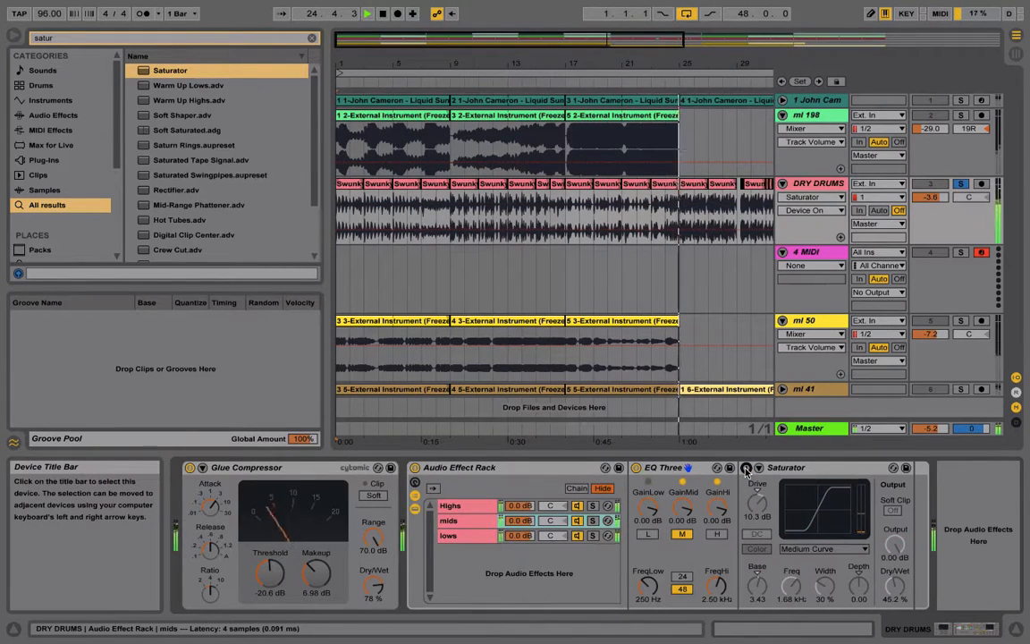
click(746, 468)
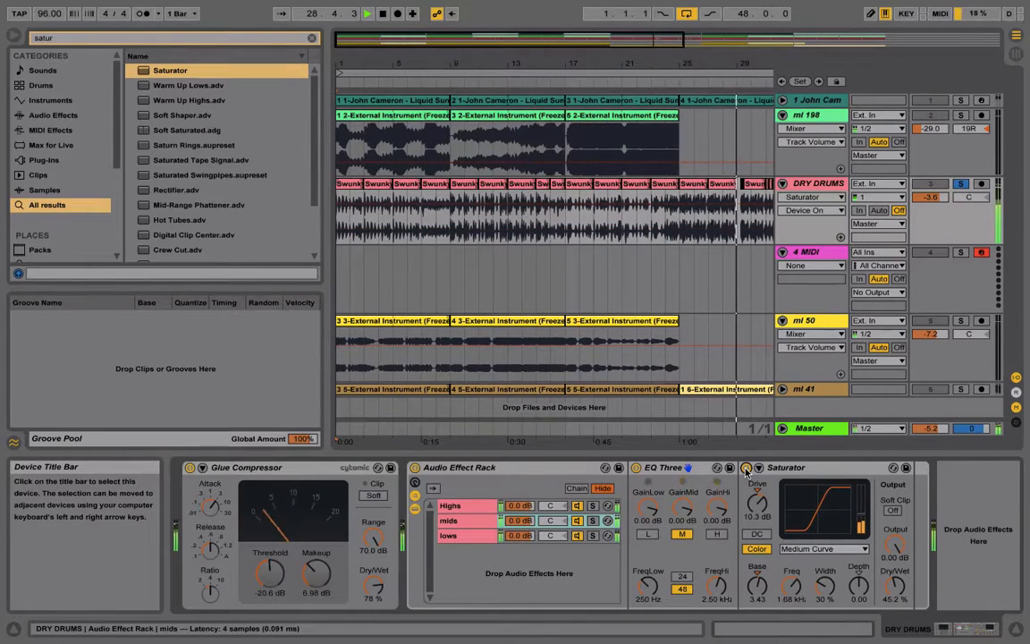
Search the browser for aut and add an Auto Pan after the EQ Three on the Highs chain
click(452, 507)
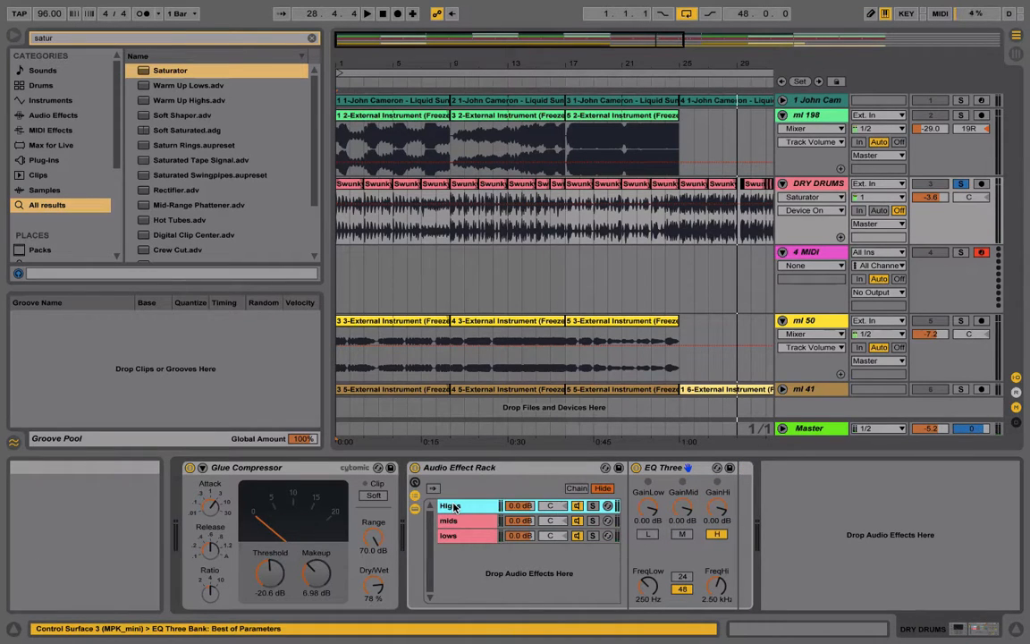
key(ctrl+f)
text(au)
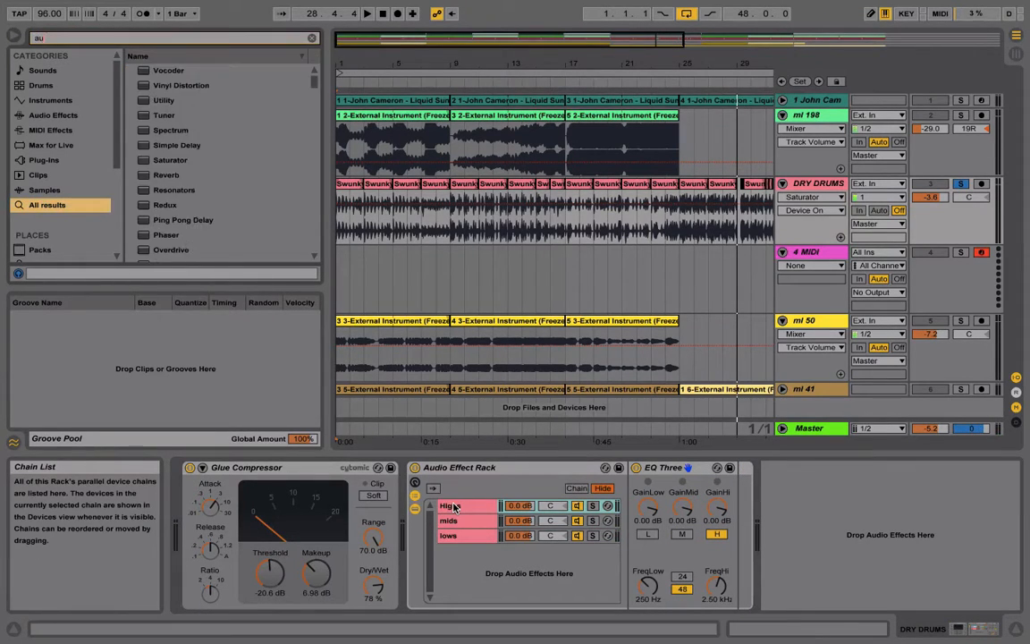
text(t)
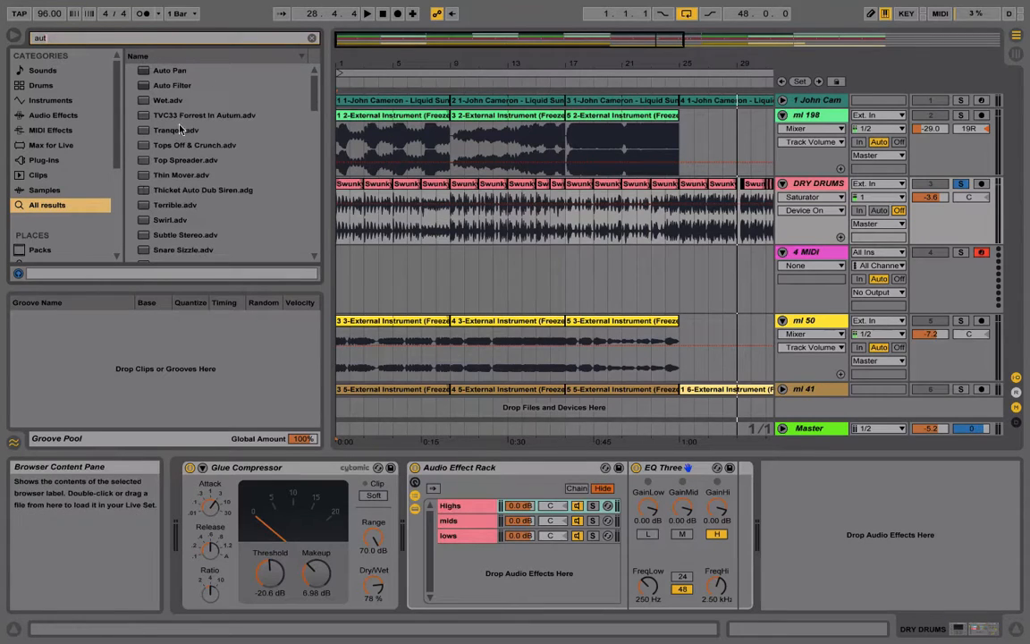
click(168, 72)
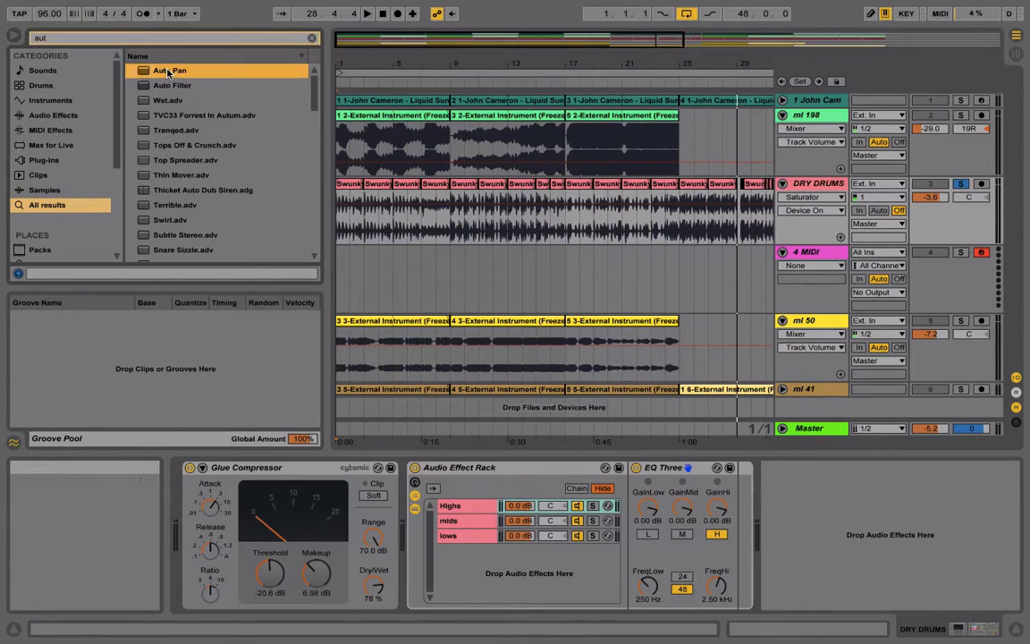
drag(431, 373, 463, 501)
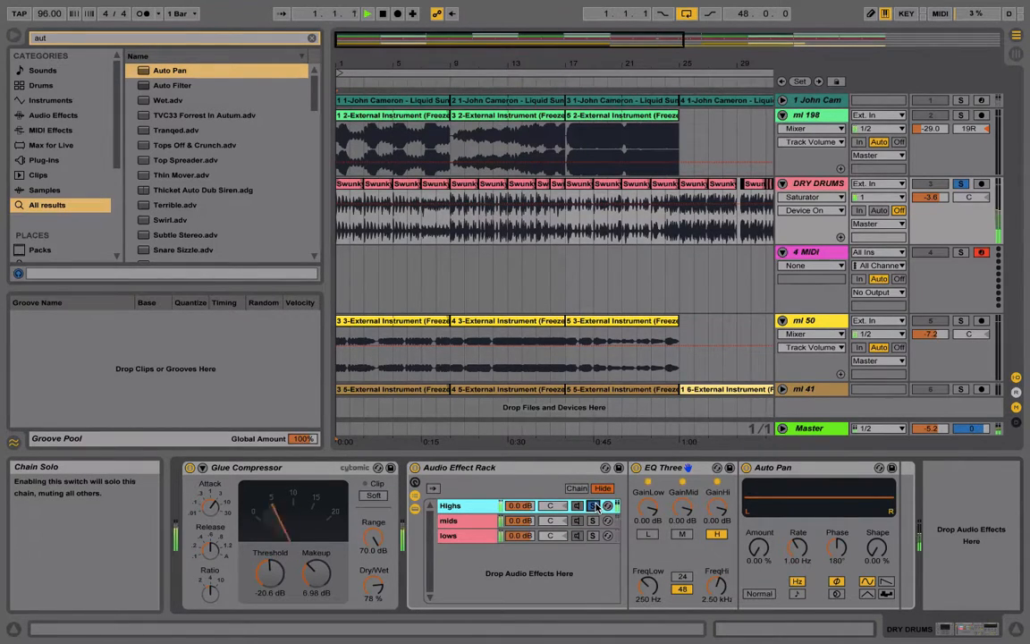
While playing the soloed Highs chain, set the Auto Pan to random waveform, amount 57.9%, rate 0.36 Hz, width 63.5% and shape 3.17%
key(space)
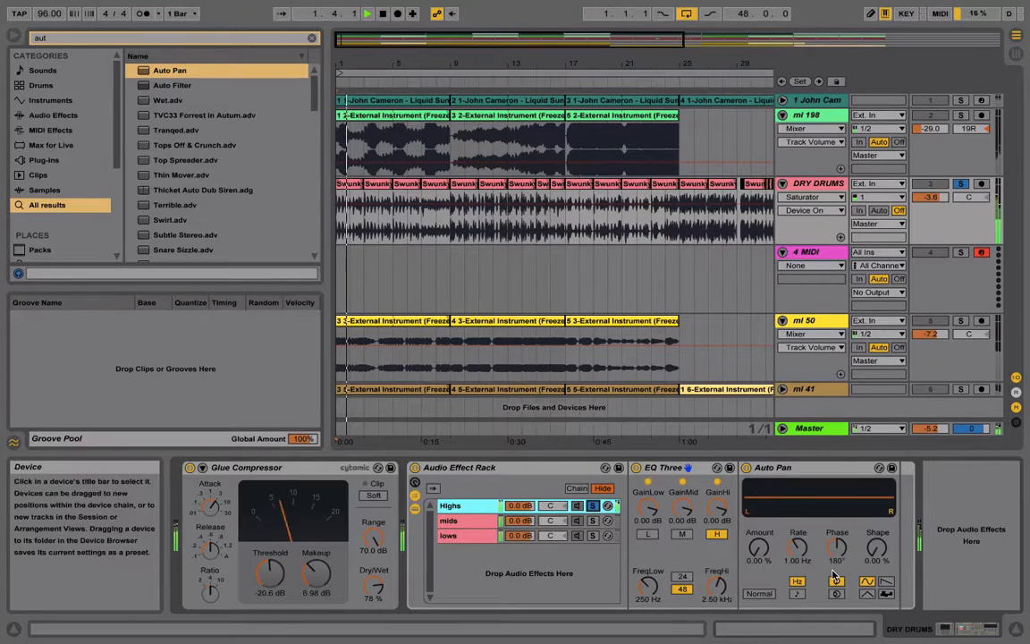
click(887, 593)
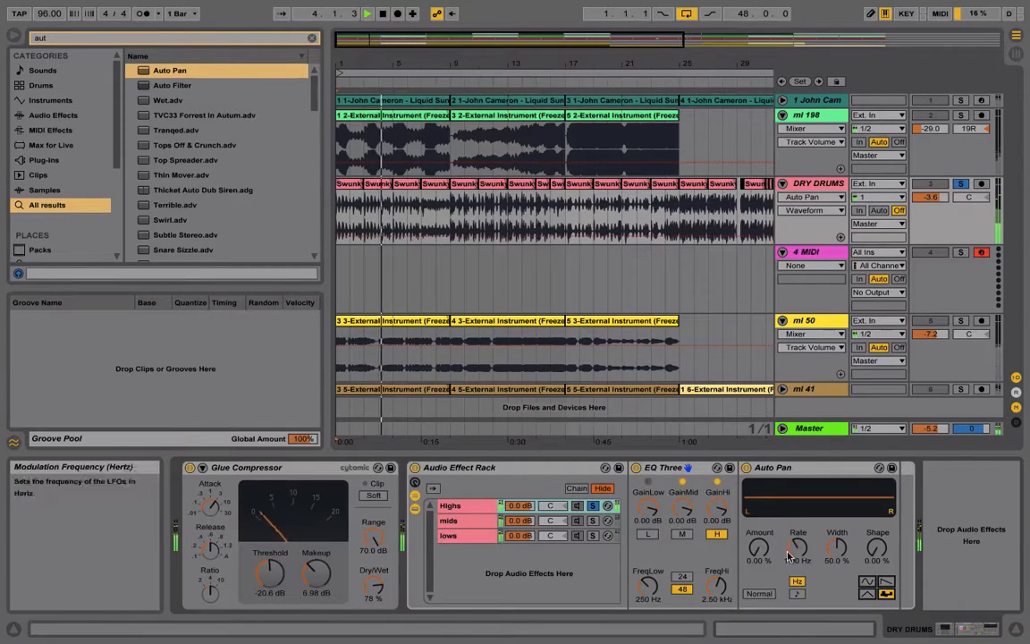
drag(758, 548, 758, 521)
drag(795, 559, 795, 578)
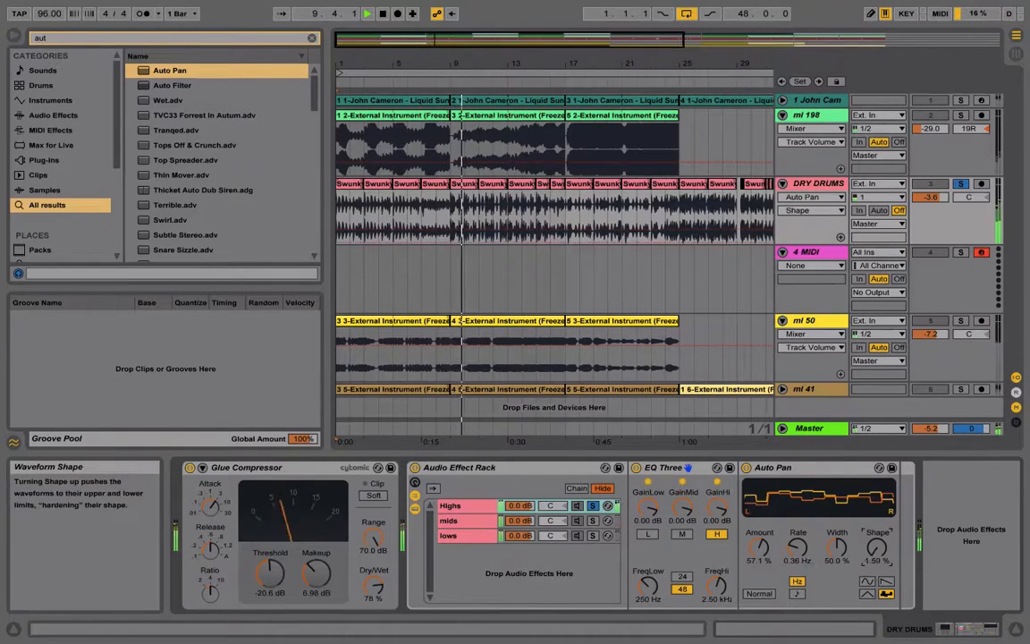
drag(837, 548, 837, 535)
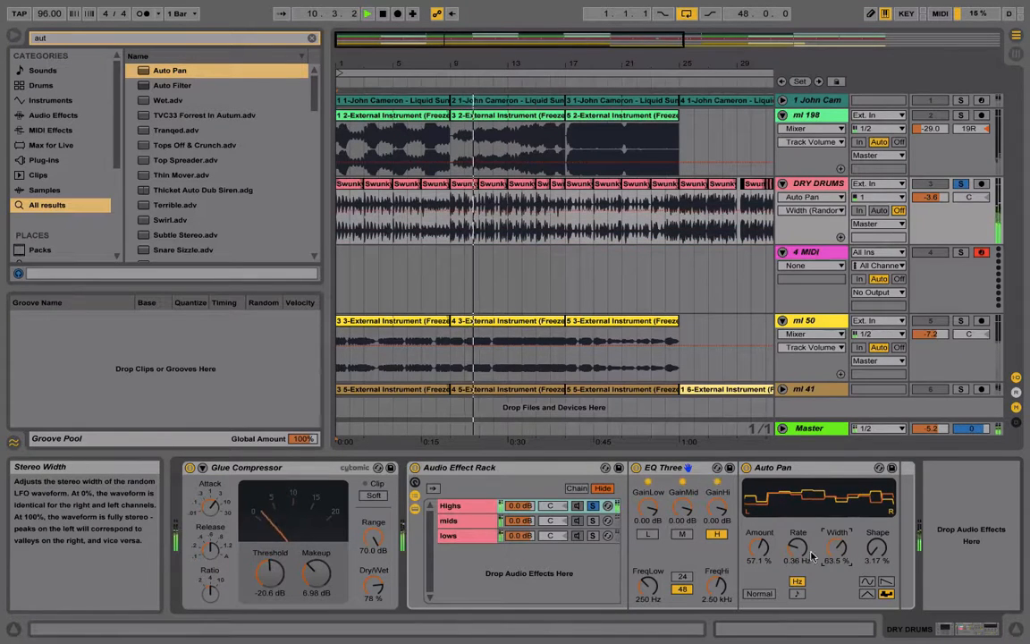
click(758, 547)
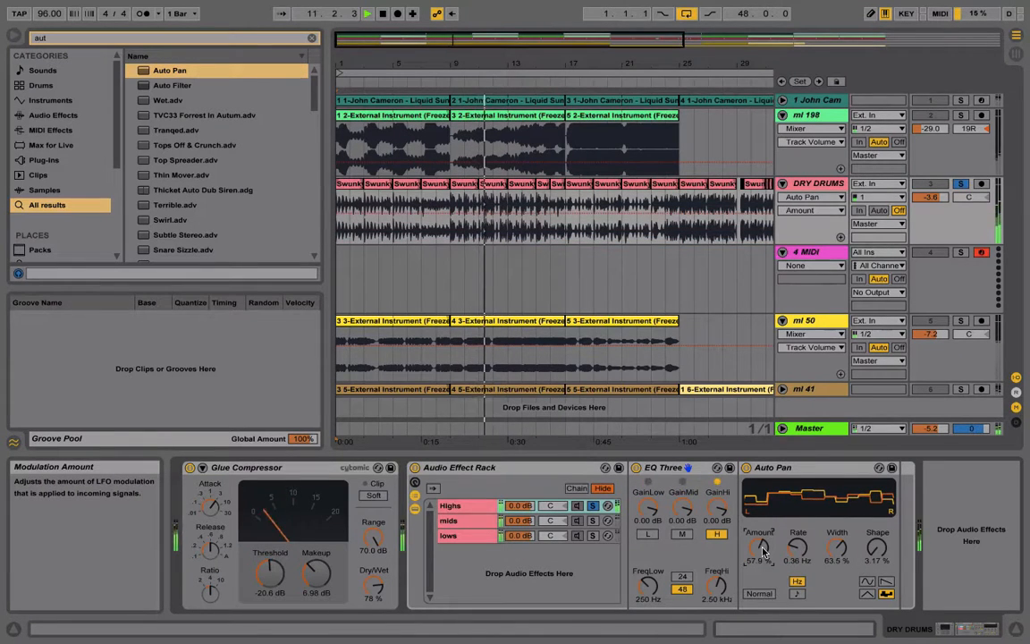
Unsolo the Highs chain and the DRY DRUMS track, and compare the Auto Pan off and on in the full mix
click(597, 506)
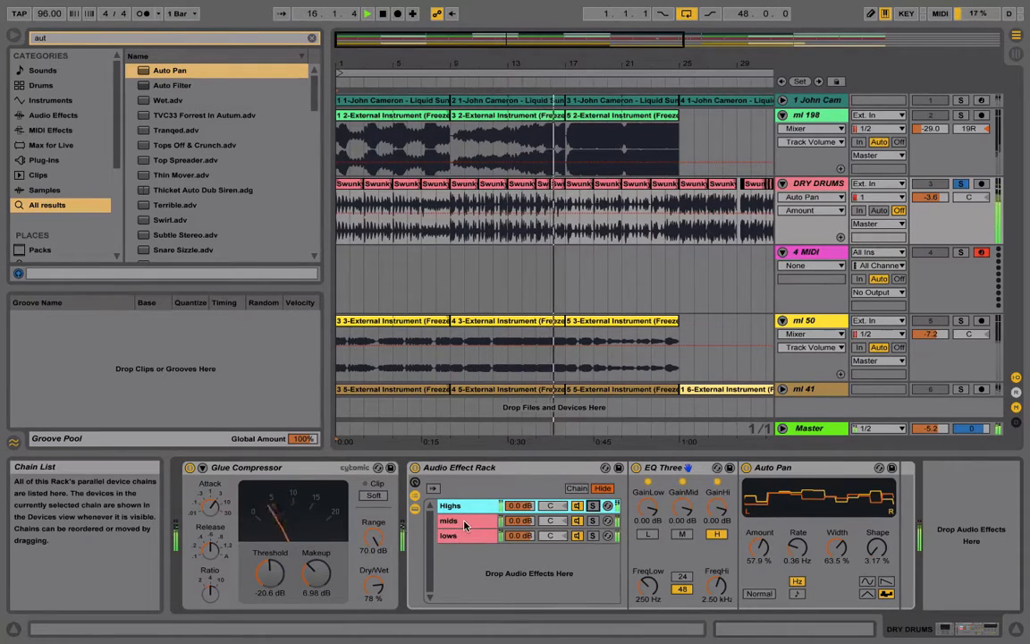
click(962, 184)
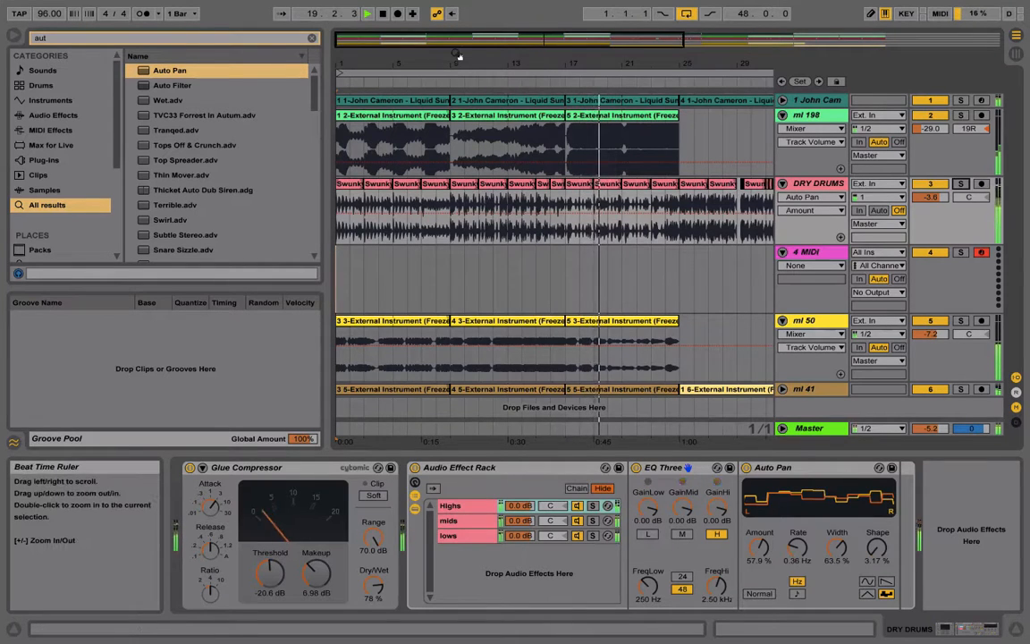
click(745, 469)
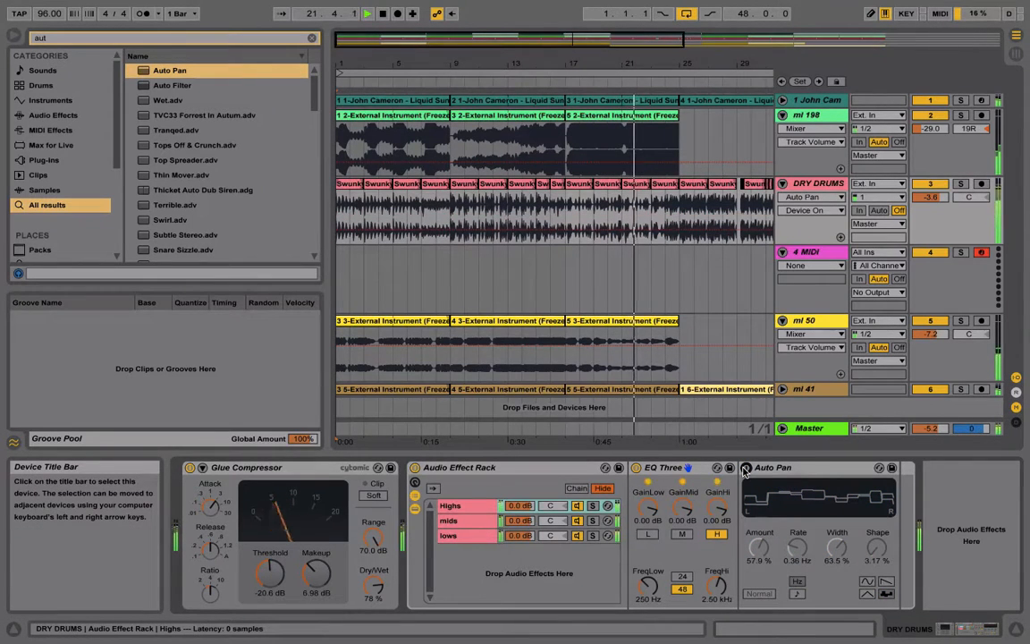
click(745, 469)
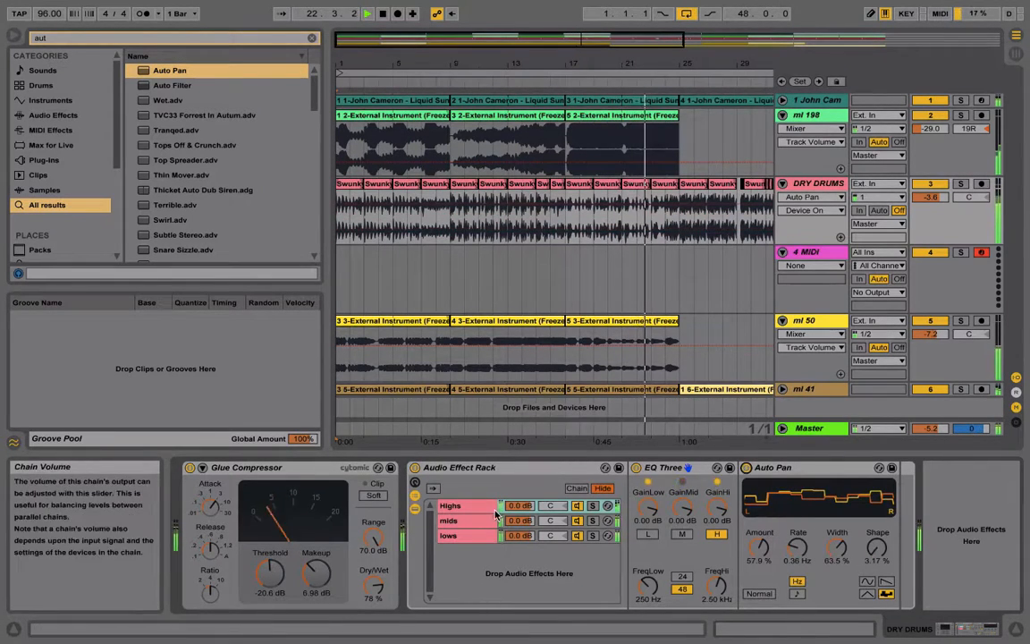
Compare the mids Saturator bypassed and active in the full mix, leaving it on
click(462, 525)
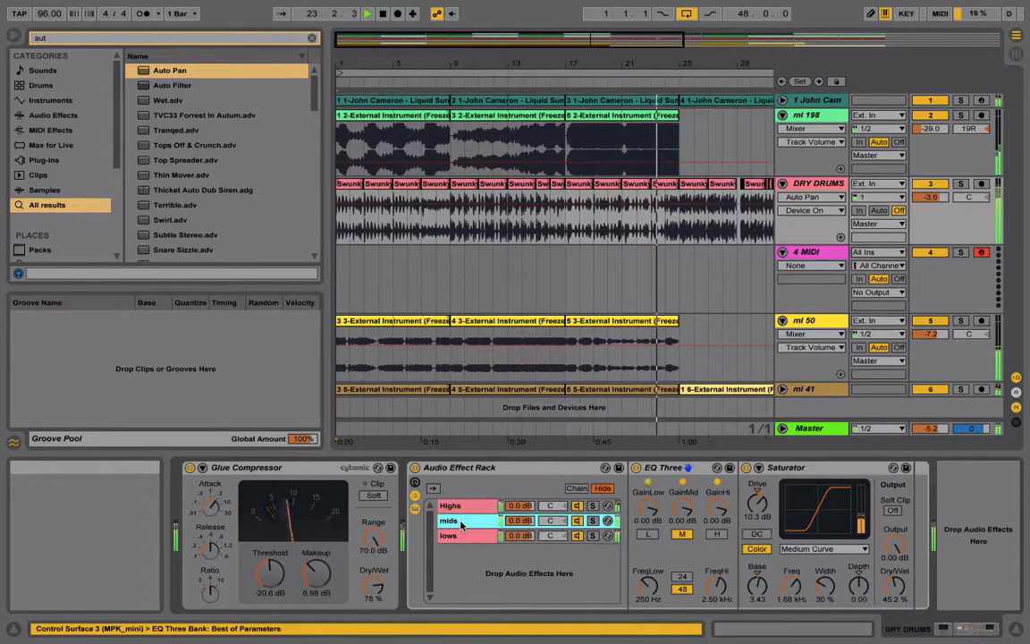
click(746, 468)
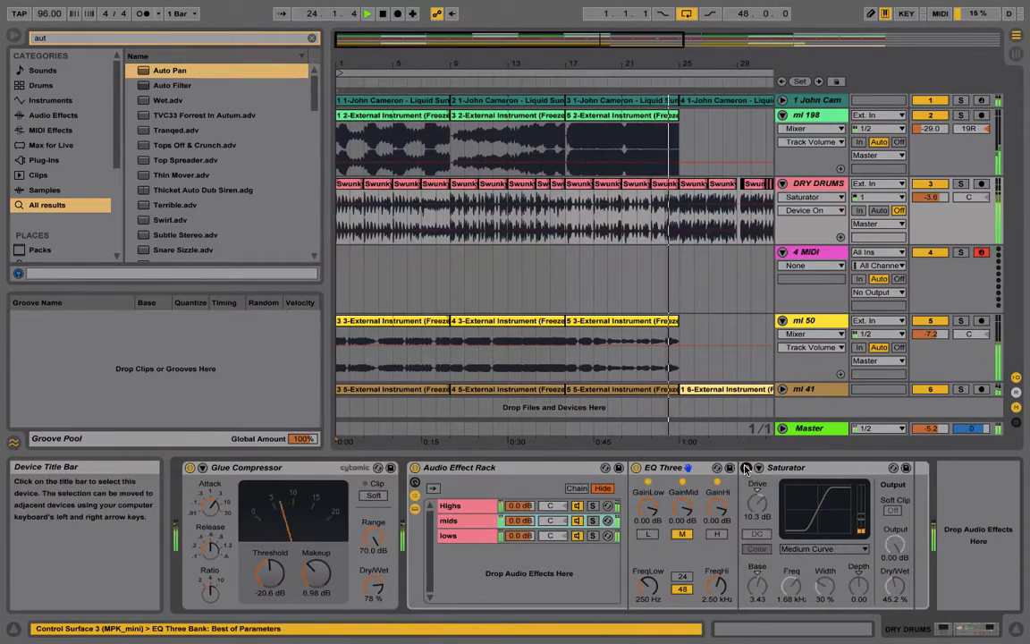
click(746, 468)
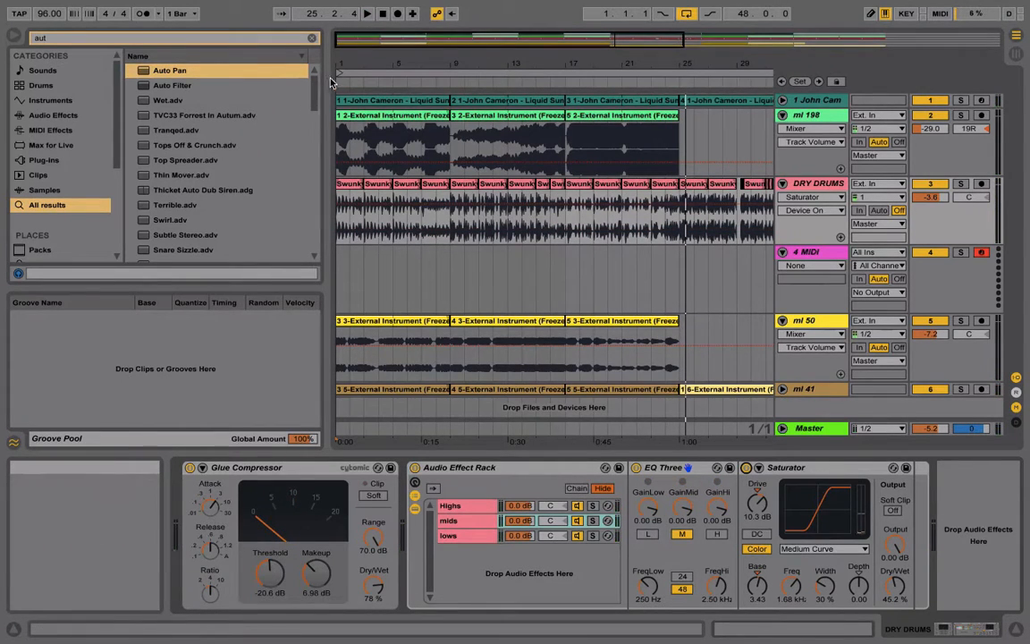
Narrow the browser to widen the arrangement, and select the mids chain in the Audio Effect Rack
drag(303, 77, 253, 77)
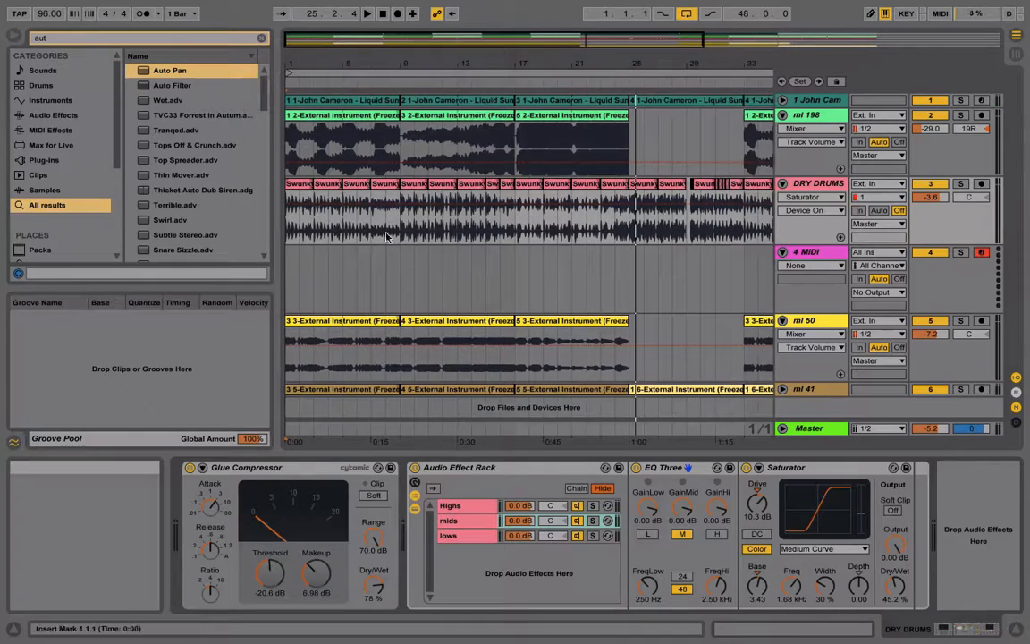
click(459, 521)
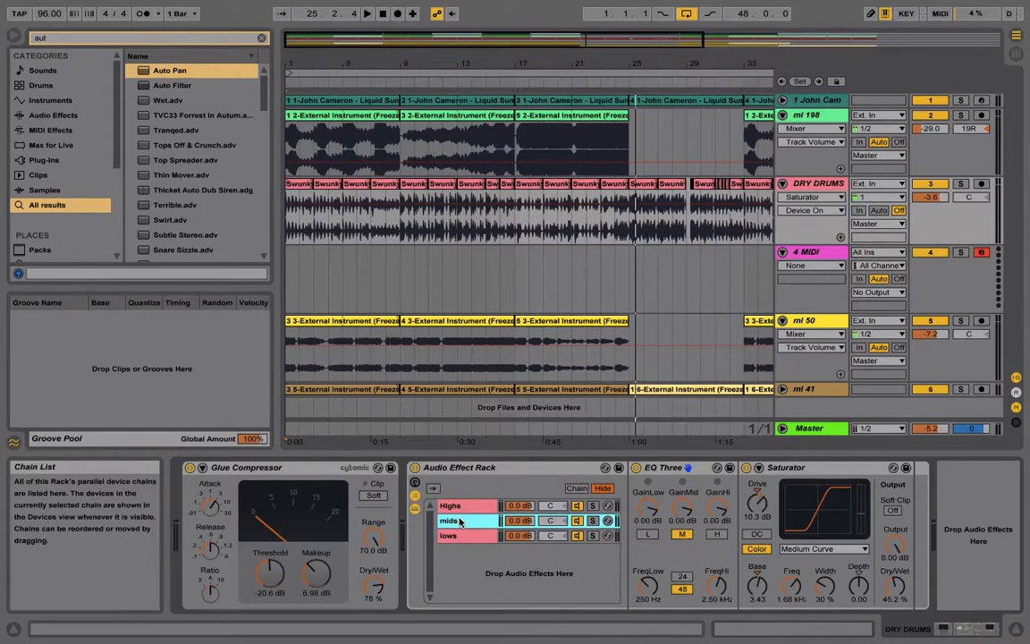
Find iZotope Stutter Edit in the browser, load it after the Saturator on the mids chain, and close its plug-in window
key(ctrl+f)
text(stu)
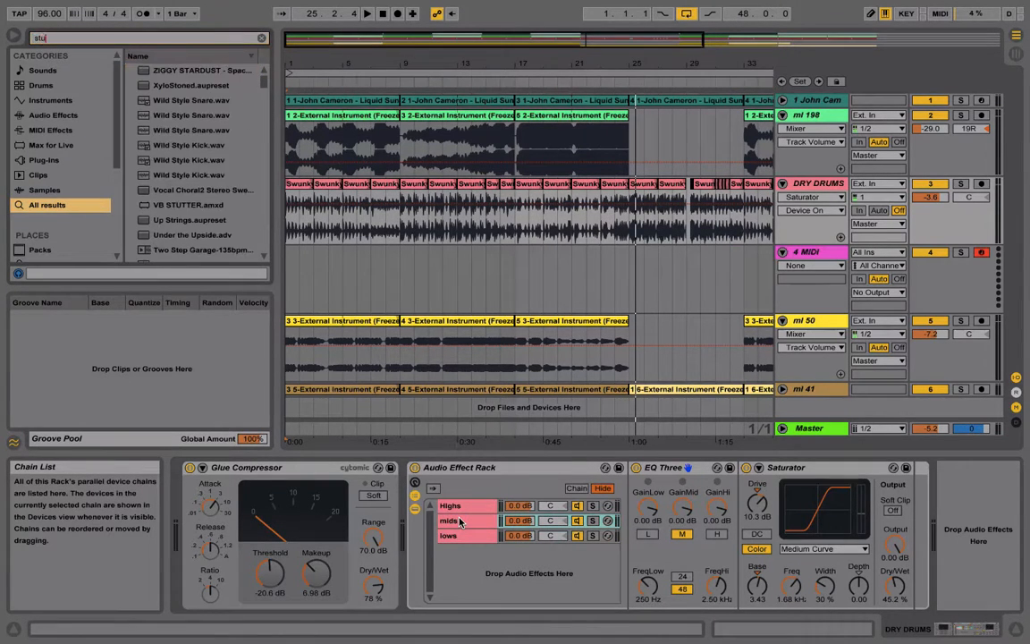
text(tter)
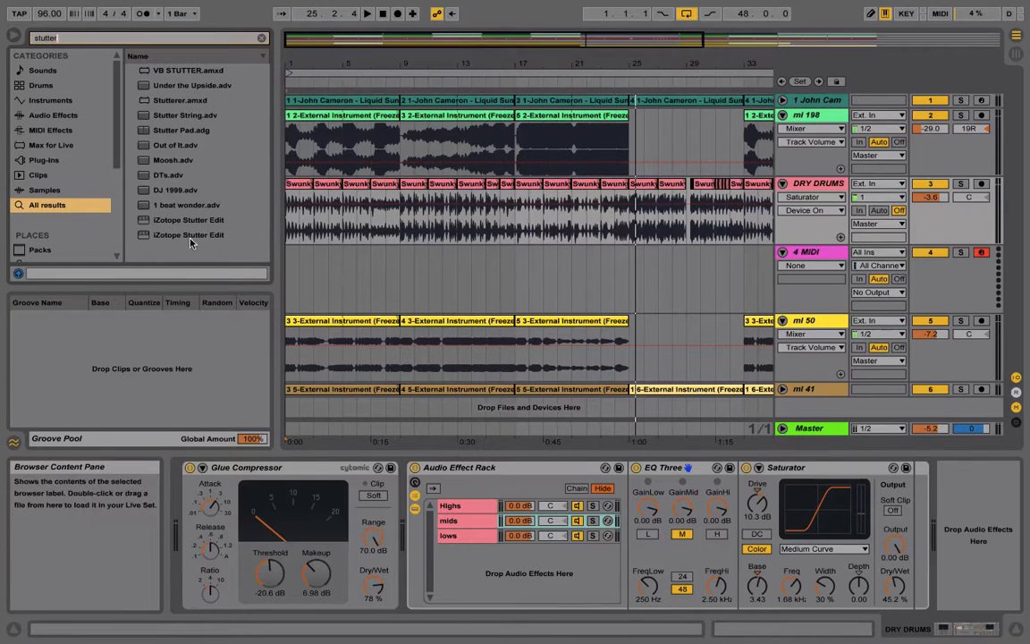
click(180, 236)
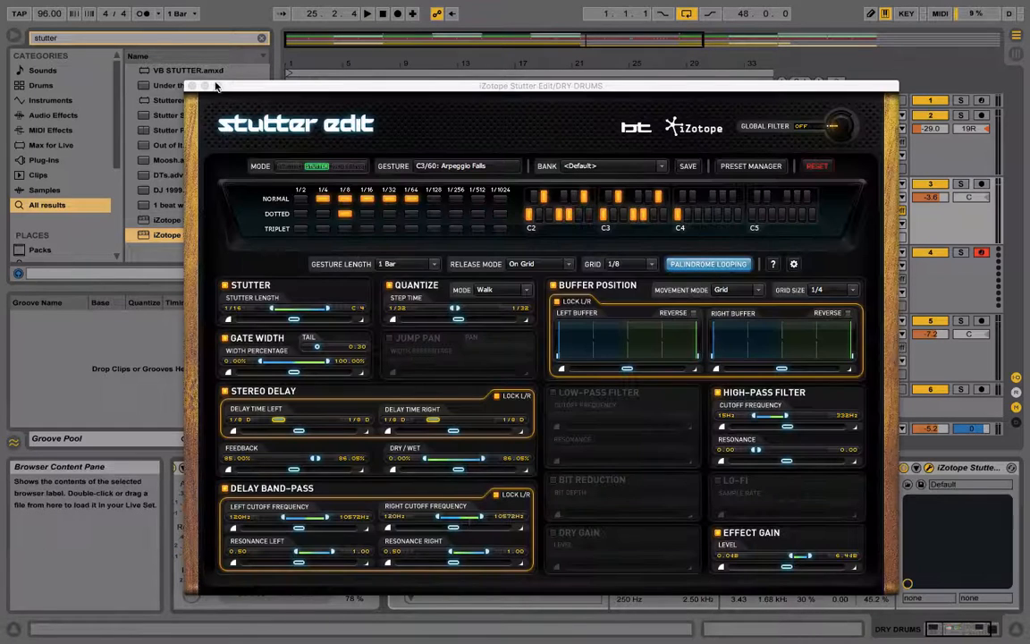
click(193, 87)
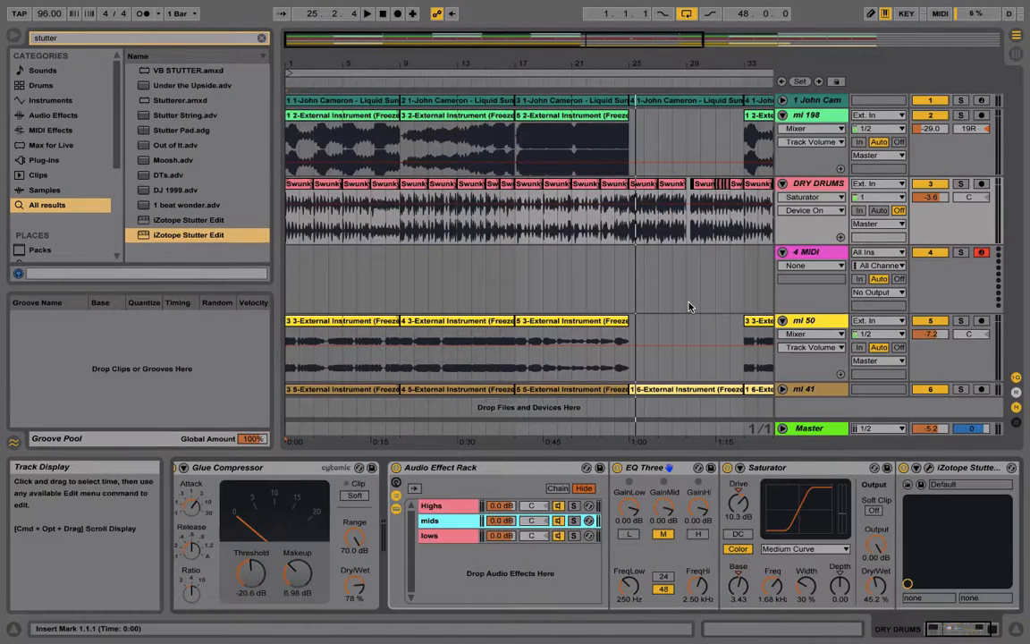
Route the 4 MIDI track's output to the iZotope Stutter Edit device on the DRY DRUMS track
click(812, 268)
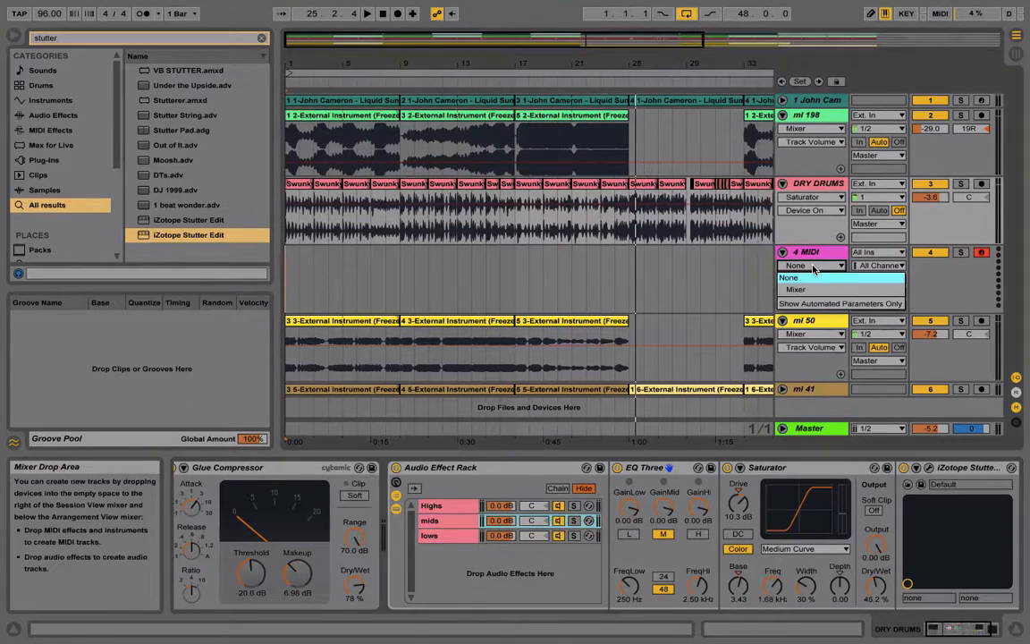
click(805, 261)
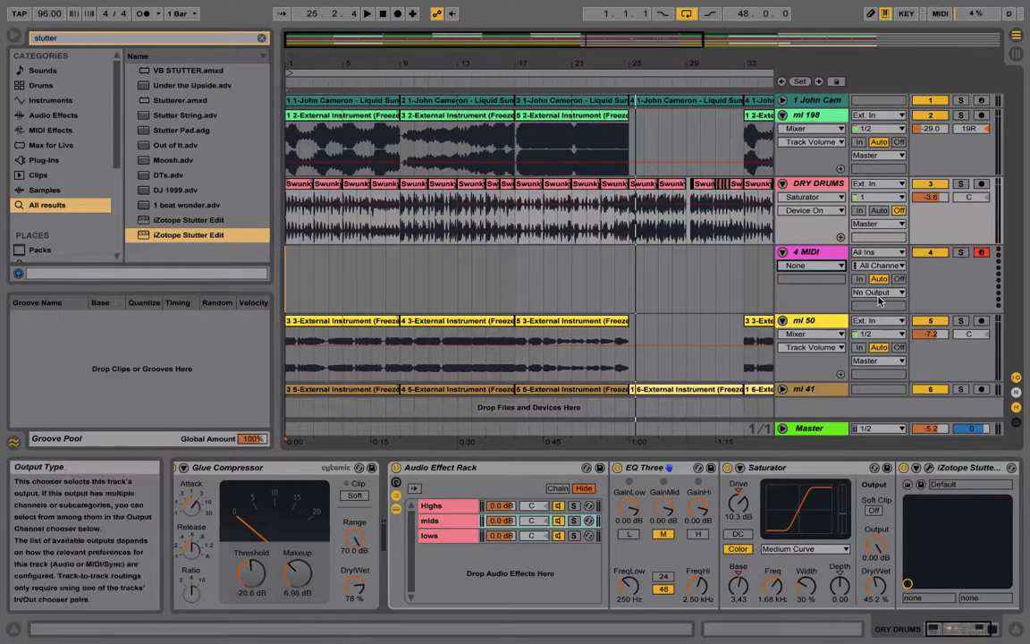
click(876, 292)
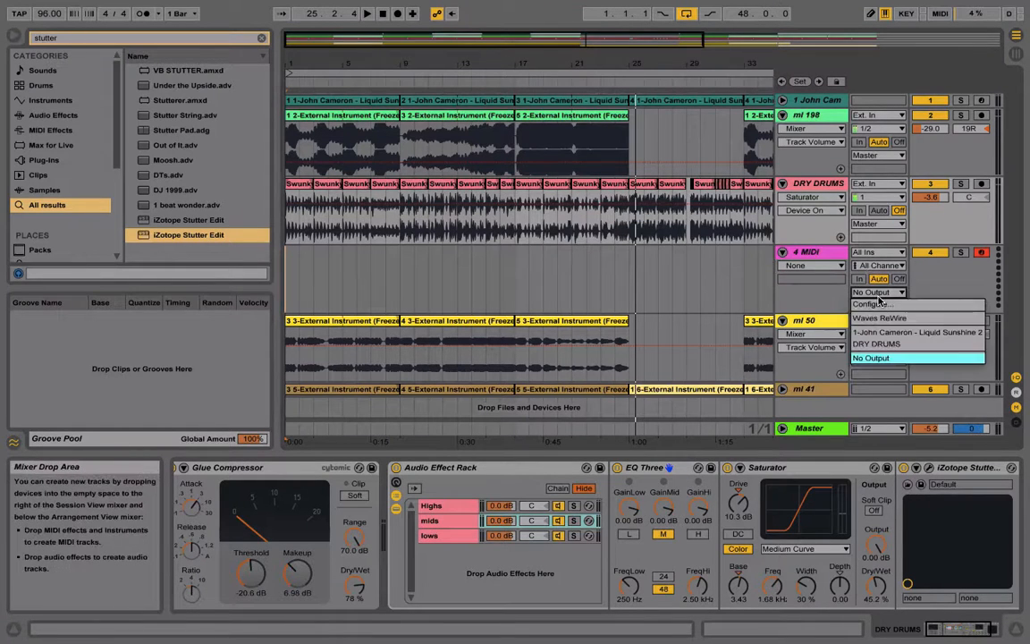
click(878, 344)
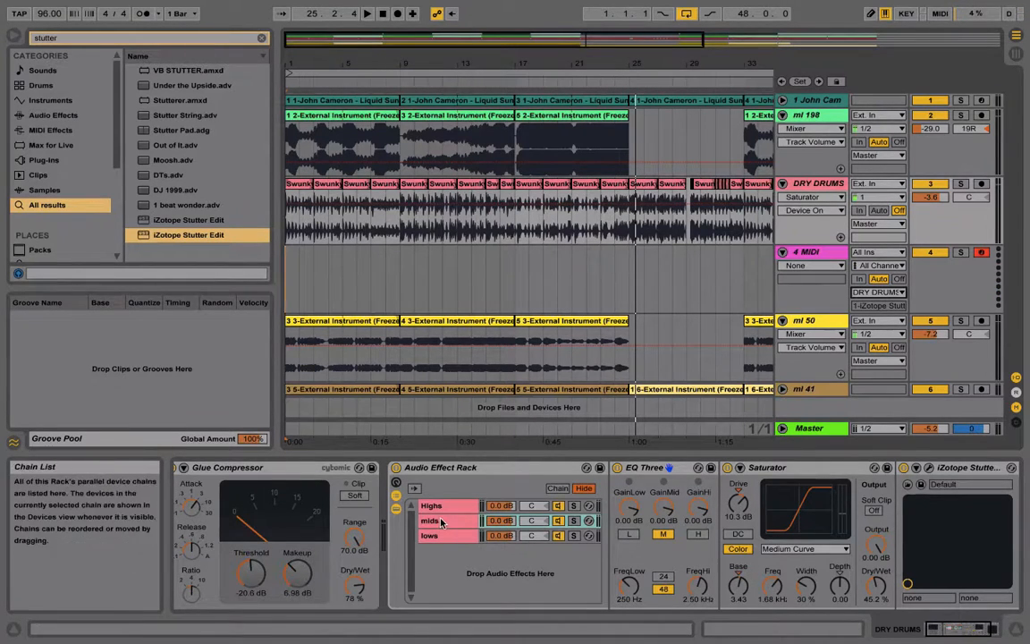
Solo the DRY DRUMS track and play it from the start to audition the stutter effect, soloing the mids chain during playback
click(960, 184)
key(space)
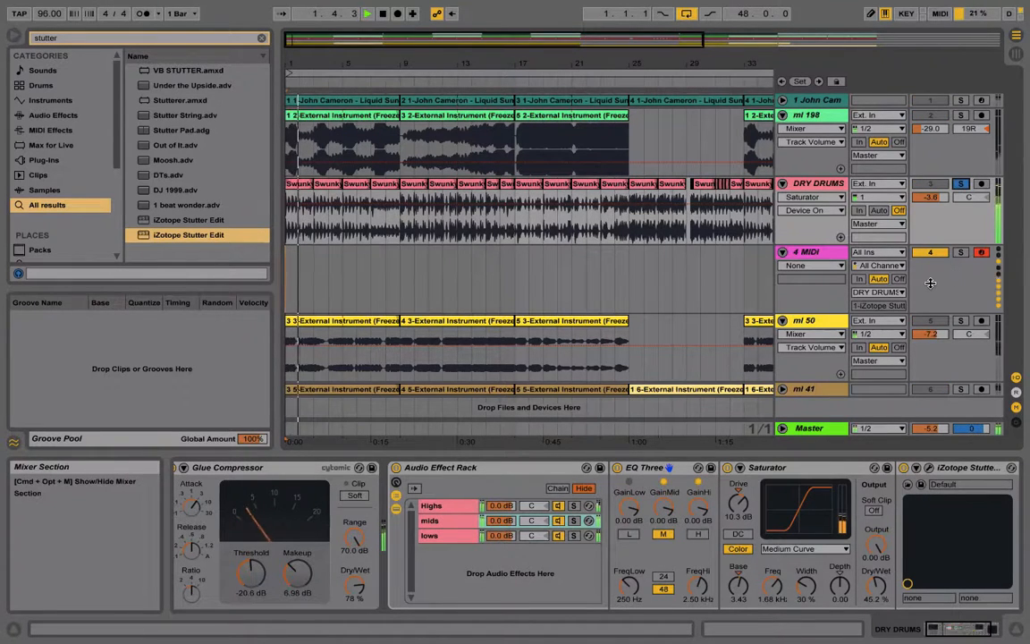
click(574, 521)
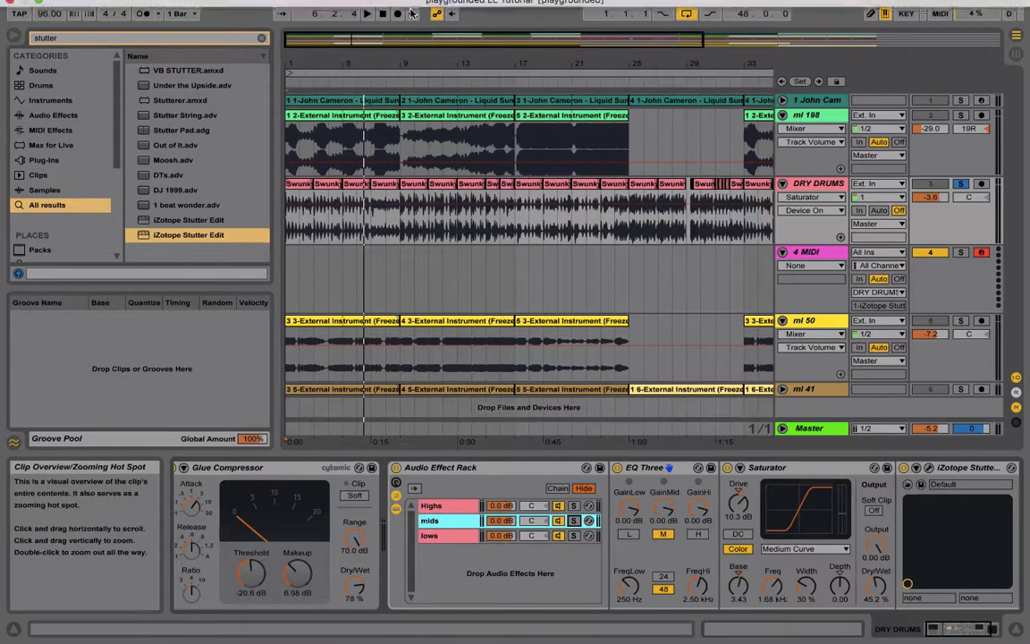
Unsolo the DRY DRUMS track, play the full mix, and shift the computer MIDI keyboard to the C3 to D4 octave range
click(958, 184)
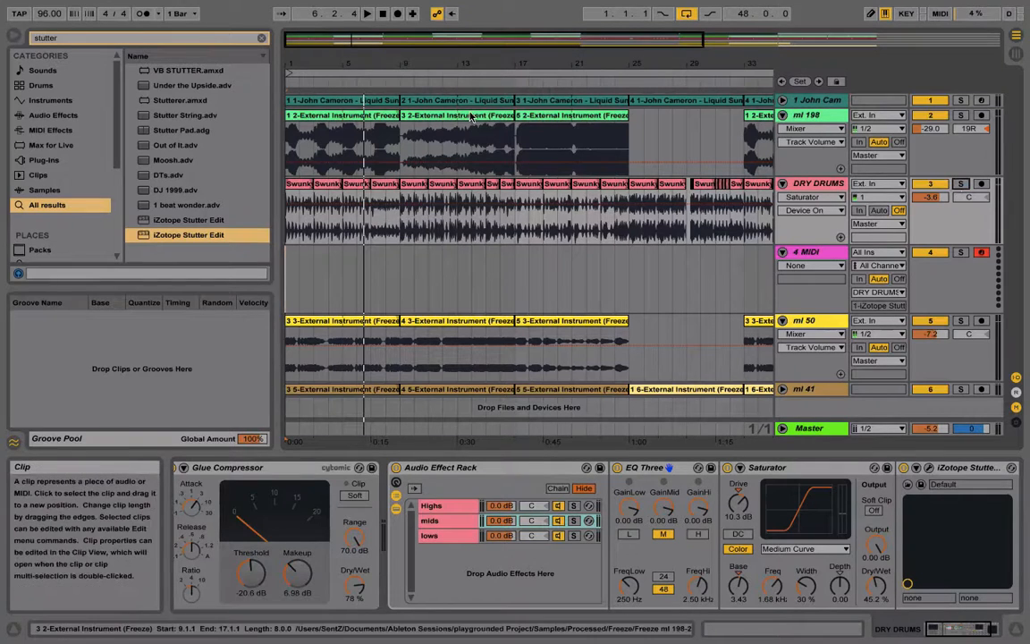
key(space)
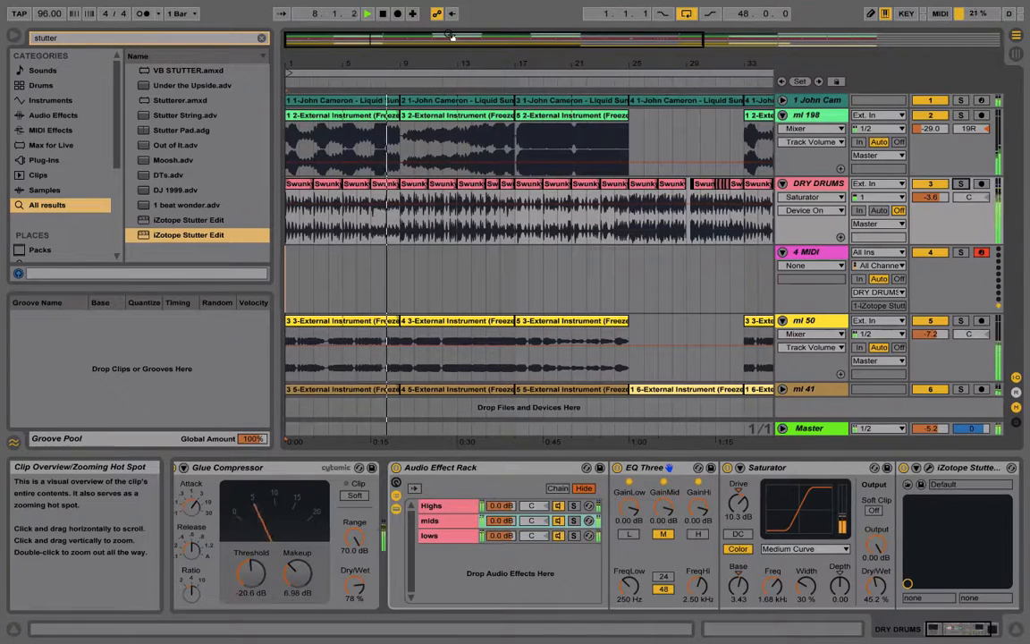
key(z)
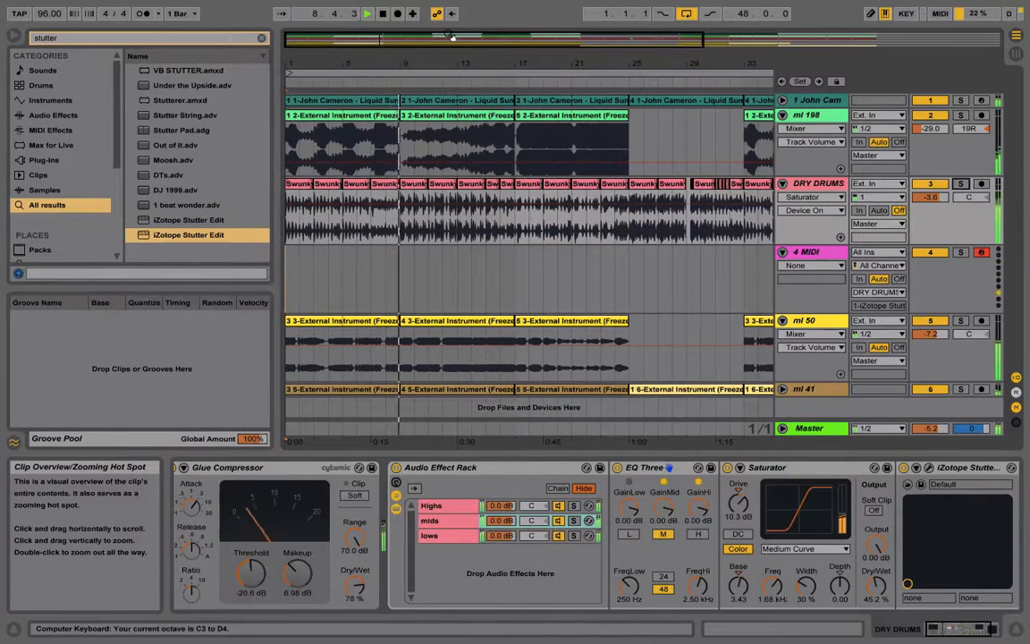